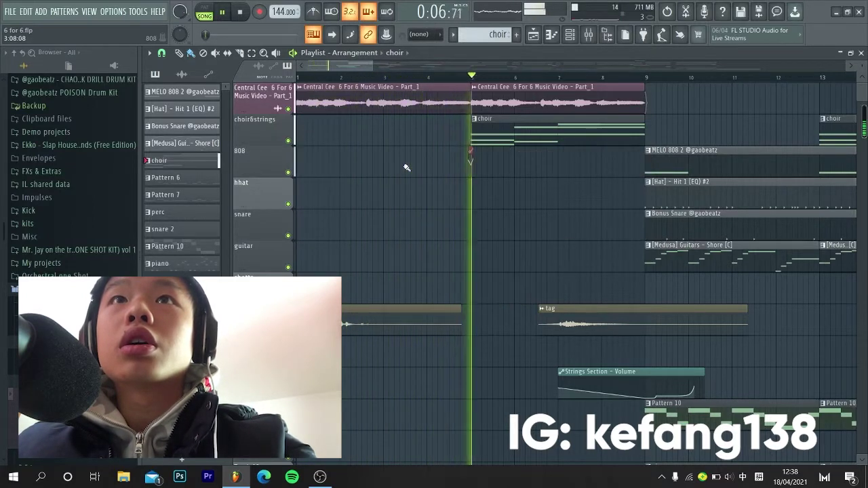
Stop playback, place the playhead at bar 5 and open the first choir clip's notes in the piano roll.
key("space")
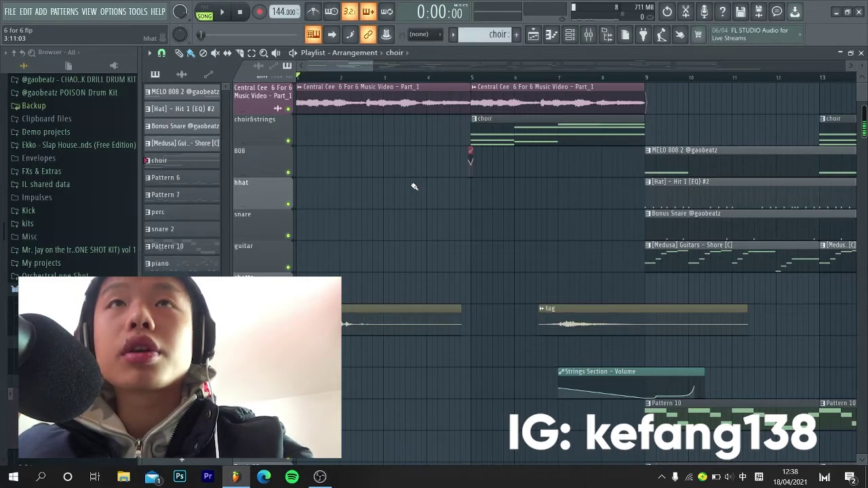
scroll(461, 230, "up", 4)
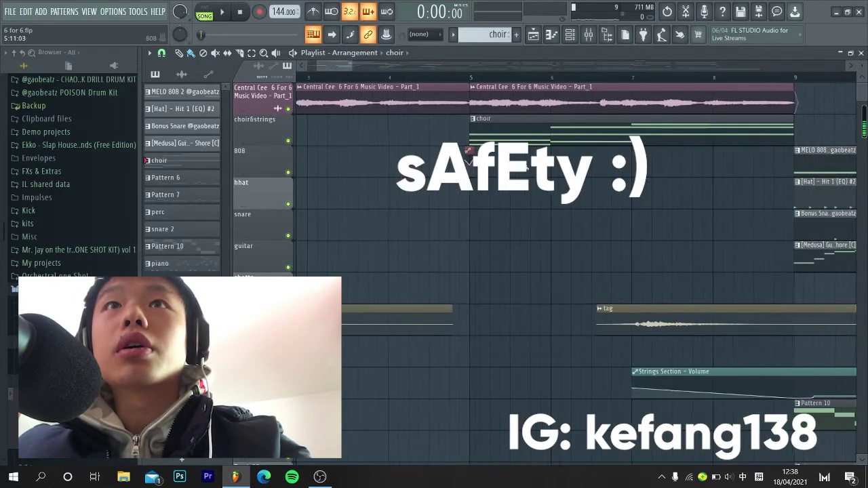
left_click(470, 76)
scroll(453, 203, "down", 6)
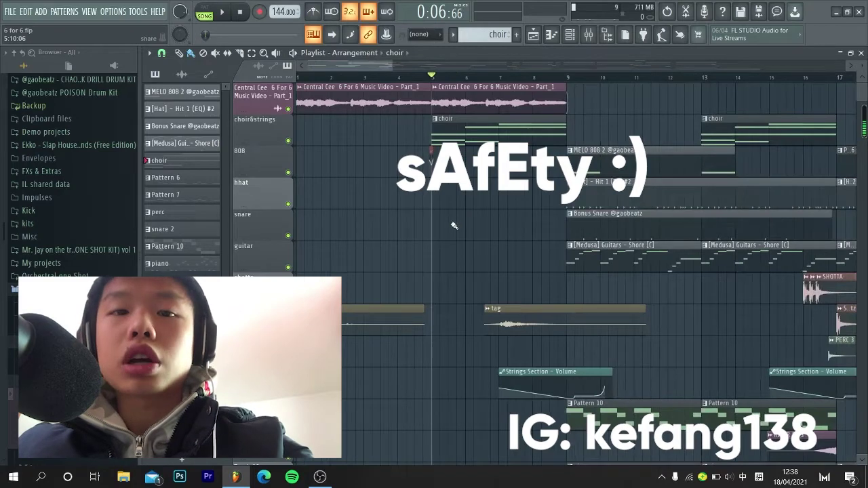
scroll(451, 228, "down", 1)
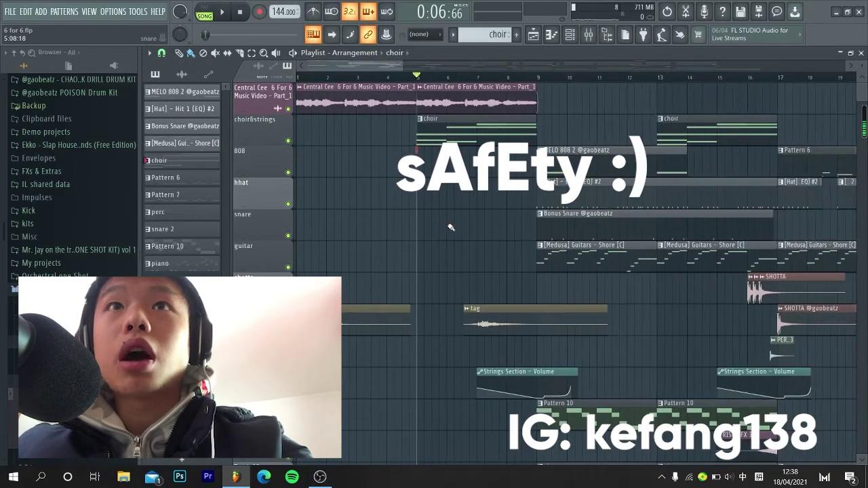
double_click(459, 137)
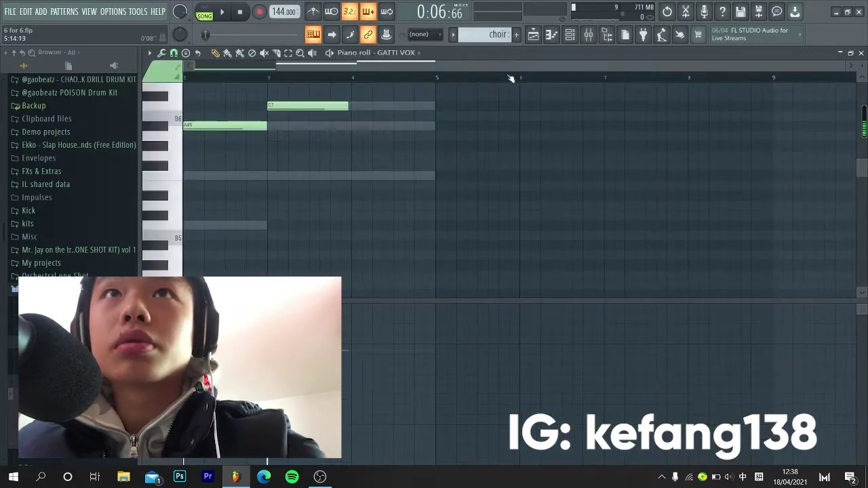
scroll(388, 154, "up", 1)
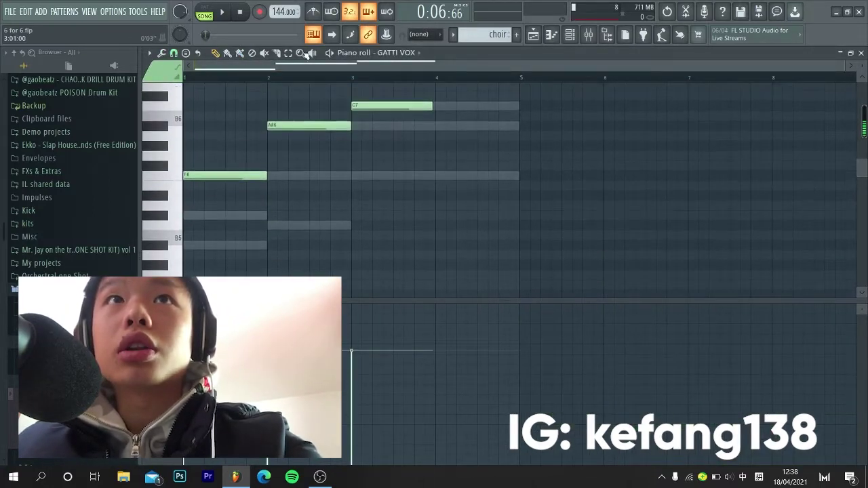
left_click(534, 34)
key("space")
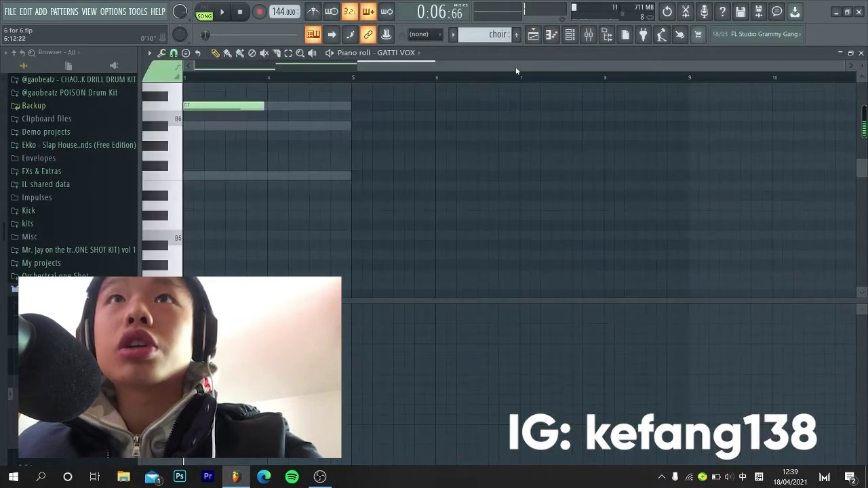
scroll(516, 66, "left", 3)
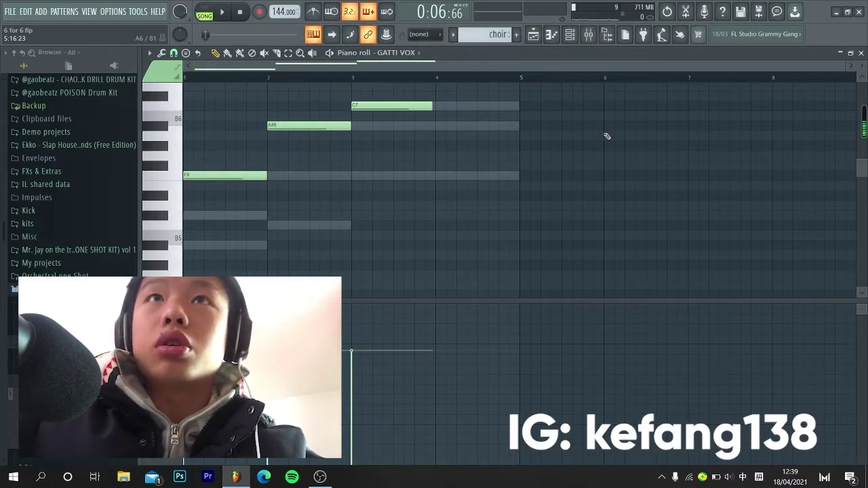
Transpose all GATTI VOX notes up four semitones and down one octave.
key("shift+Up")
key("shift+Up")
key("shift+Up")
key("shift+Up")
key("ctrl+Down")
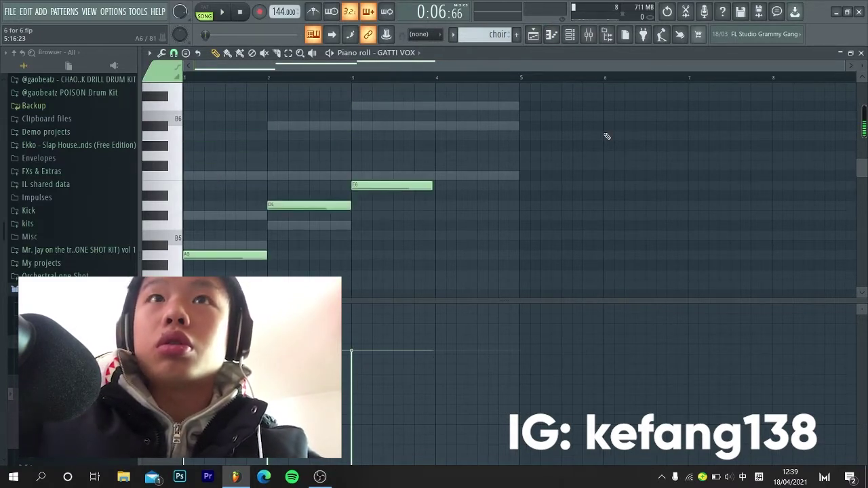
Bring up the Strings Section notes and transpose them up four semitones and down one octave.
right_click(481, 180)
key("shift+Up")
key("shift+Up")
key("shift+Up")
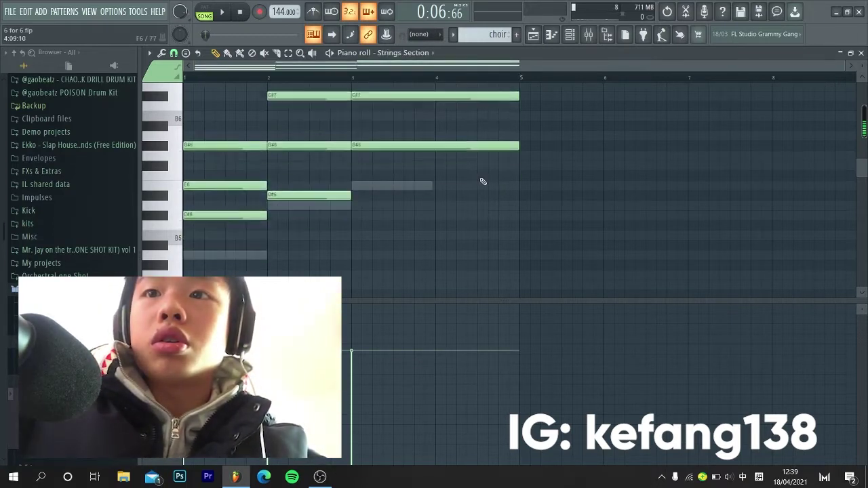
key("shift+Up")
key("ctrl+Down")
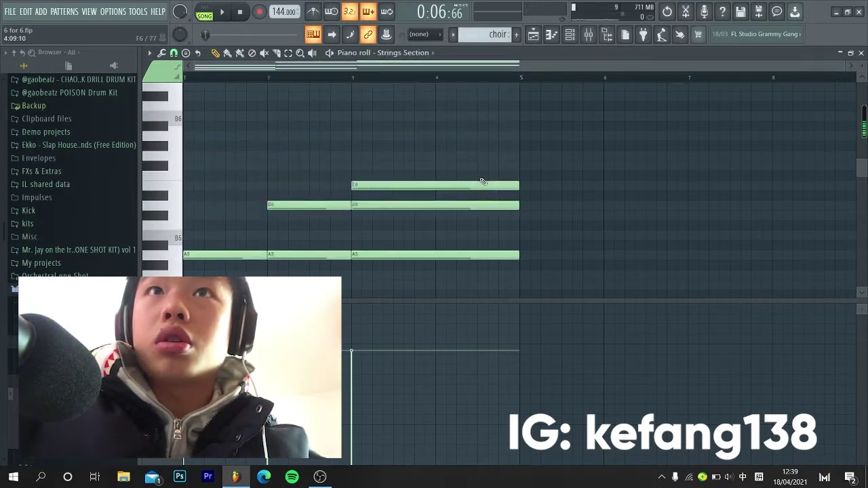
Play the choir pattern on its own in pattern mode to hear the transposed notes.
left_click(204, 11)
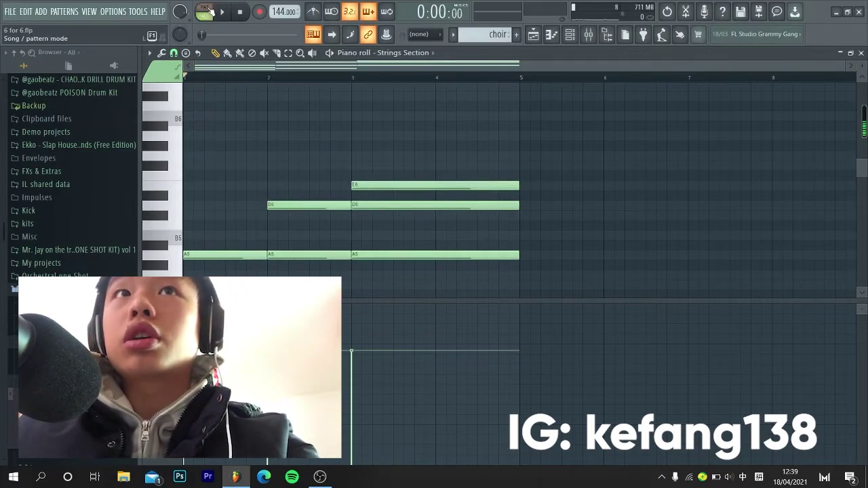
key("space")
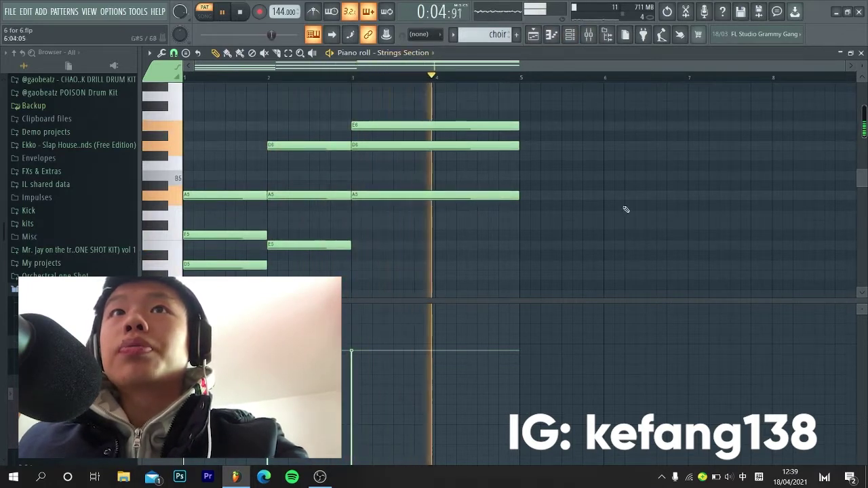
key("space")
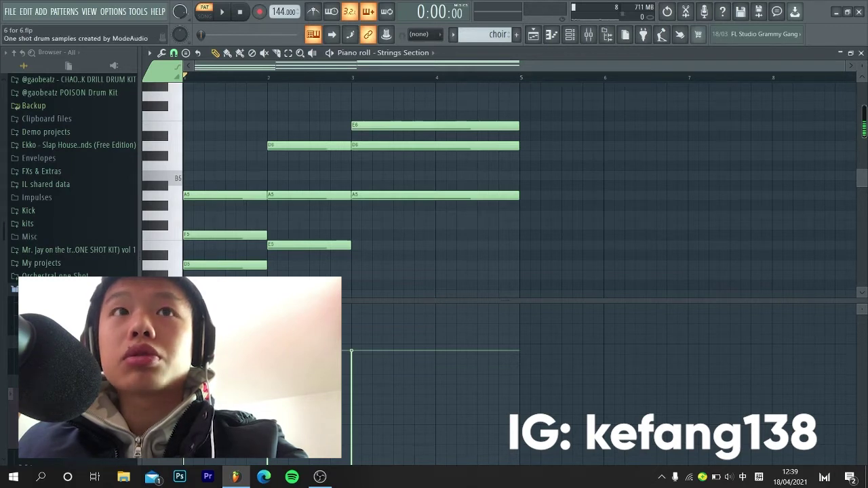
Locate the Strings Section preset among the Orchestral instruments in the Packs folder.
scroll(14, 292, "down", 3)
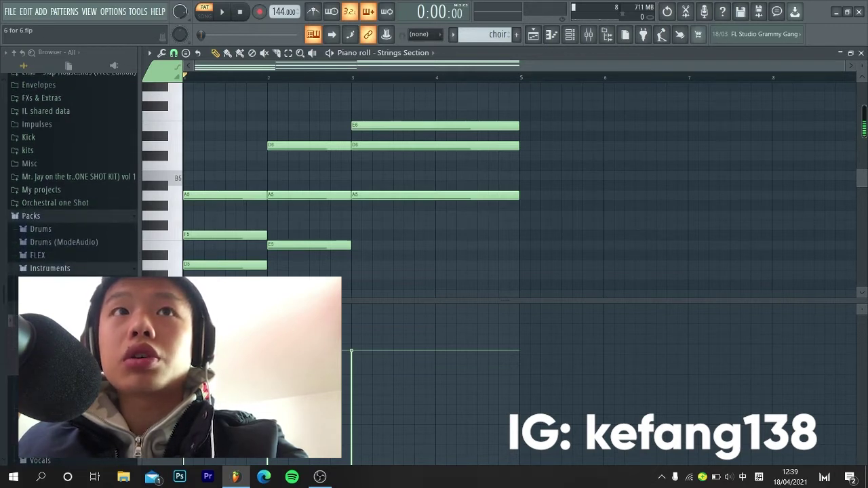
scroll(78, 298, "down", 4)
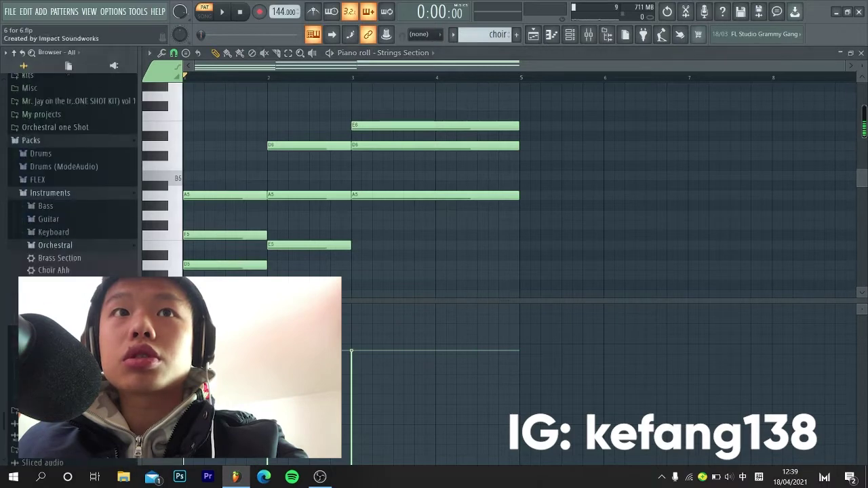
left_click(91, 214)
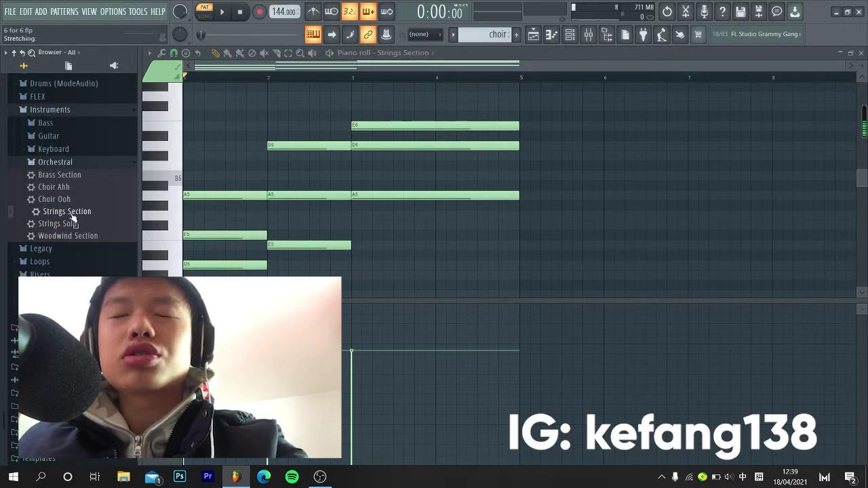
Switch the piano roll to the GATTI VOX channel's notes.
left_click(419, 46)
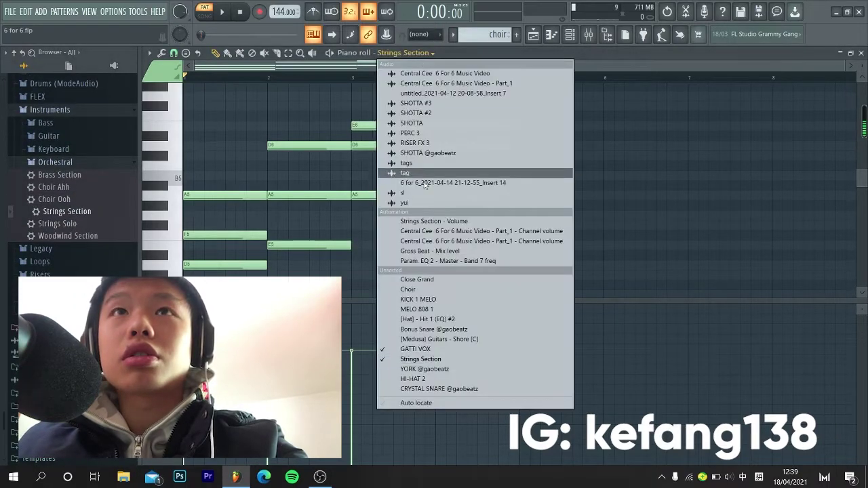
left_click(447, 351)
scroll(495, 143, "up", 2)
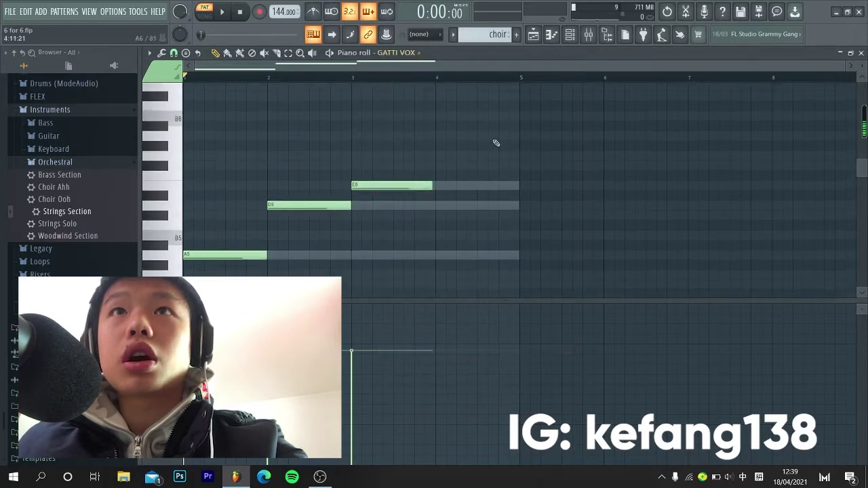
scroll(495, 143, "down", 2)
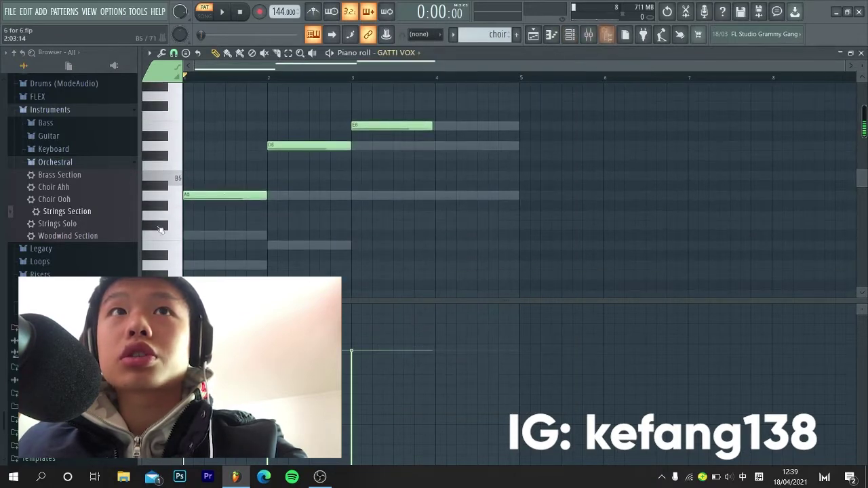
Find and preview the GATTI VOX sample in the VOX folder of the 808 MELO DIOR DRUMKIT.
scroll(112, 209, "up", 10)
left_click(108, 199)
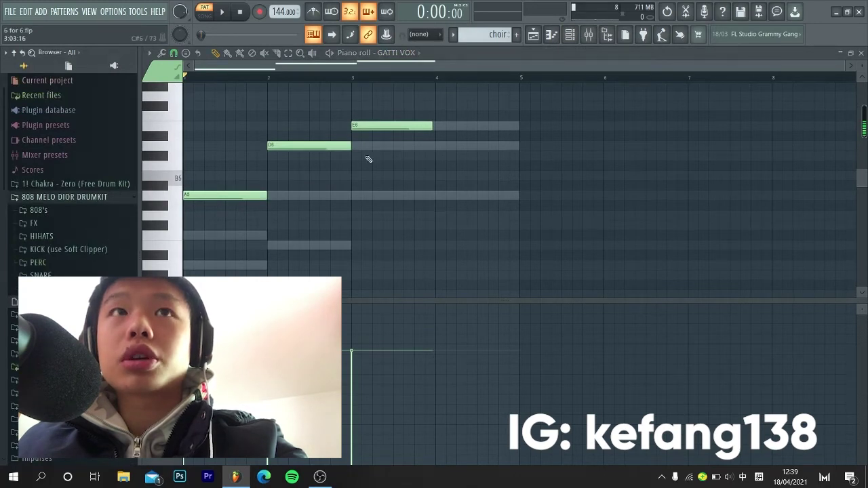
left_click(61, 289)
scroll(62, 281, "down", 3)
scroll(64, 251, "up", 1)
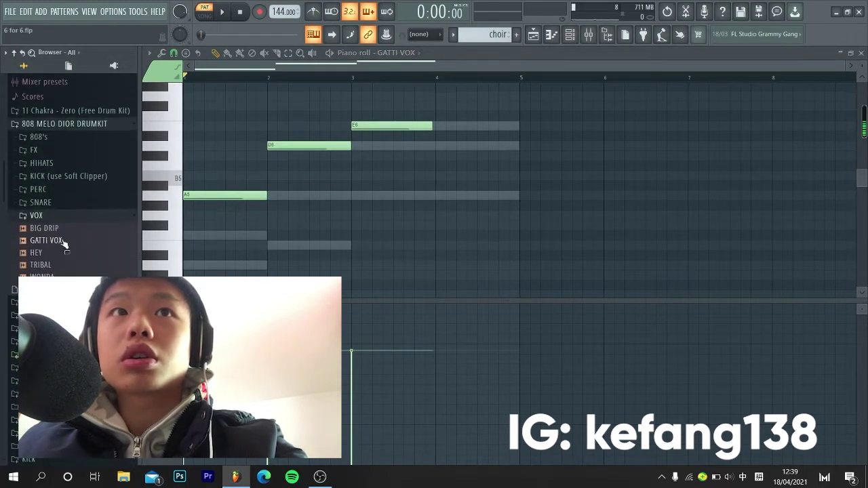
left_click_drag(64, 246, 325, 133)
Open the GATTI VOX channel from the channel rack and review its sample and volume envelope settings.
left_click(571, 37)
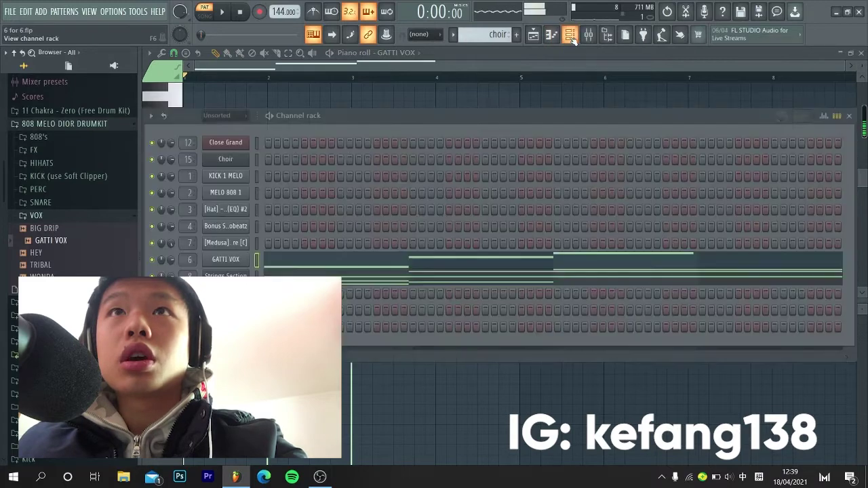
left_click(240, 262)
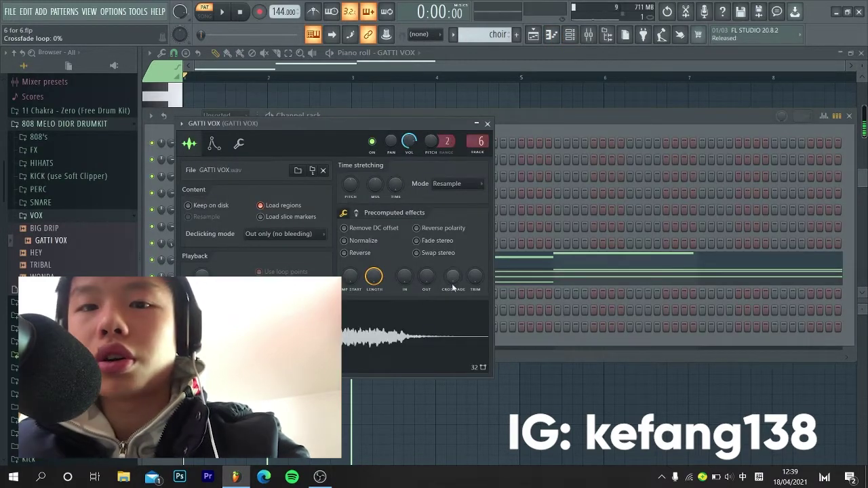
left_click(214, 144)
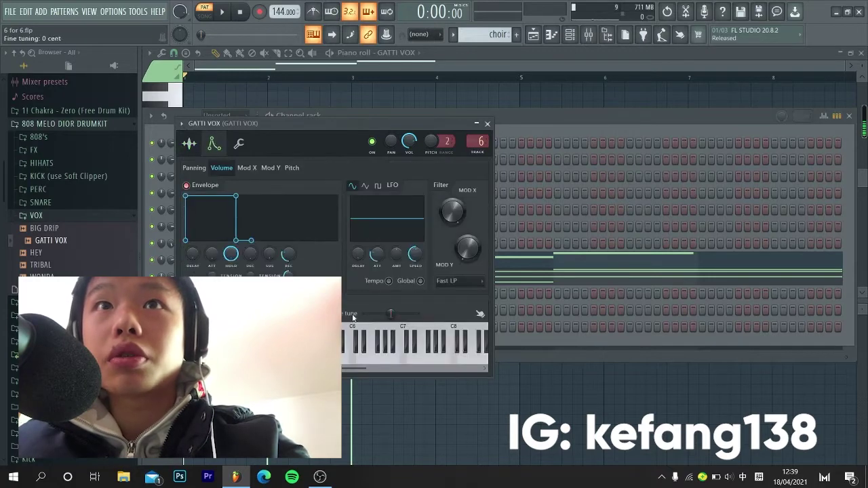
left_click(189, 143)
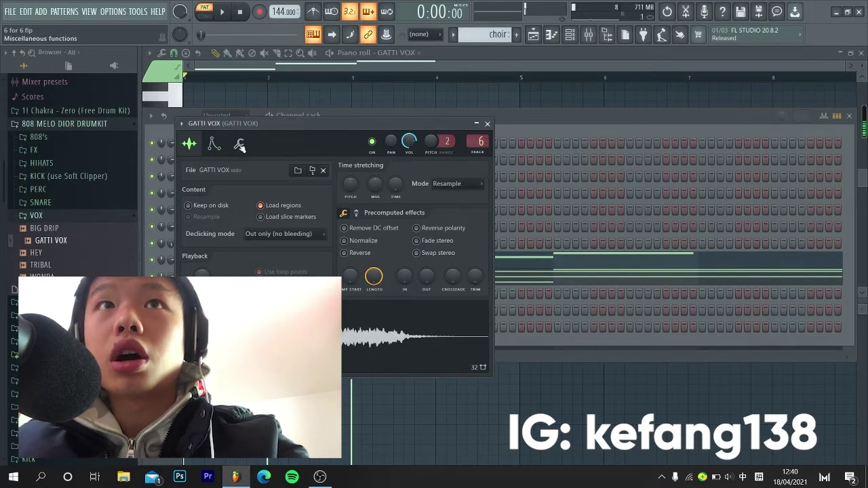
left_click(214, 143)
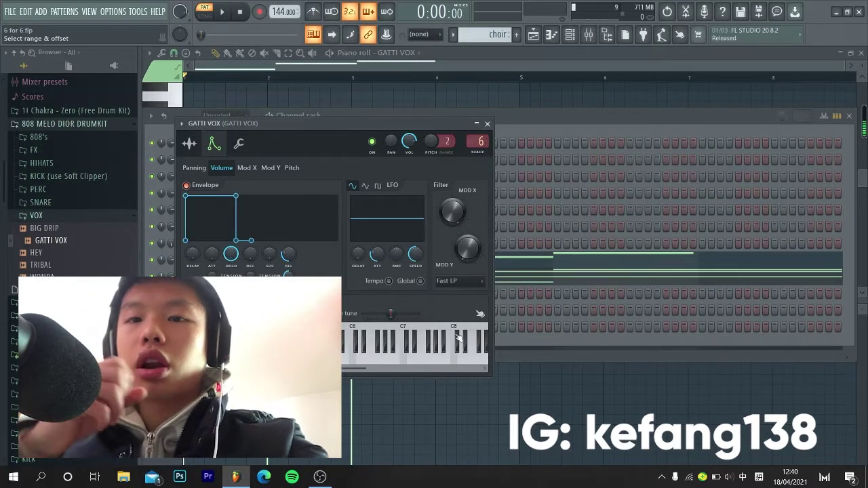
Audition the GATTI VOX sound with a few test notes and close its channel window.
type("wqq")
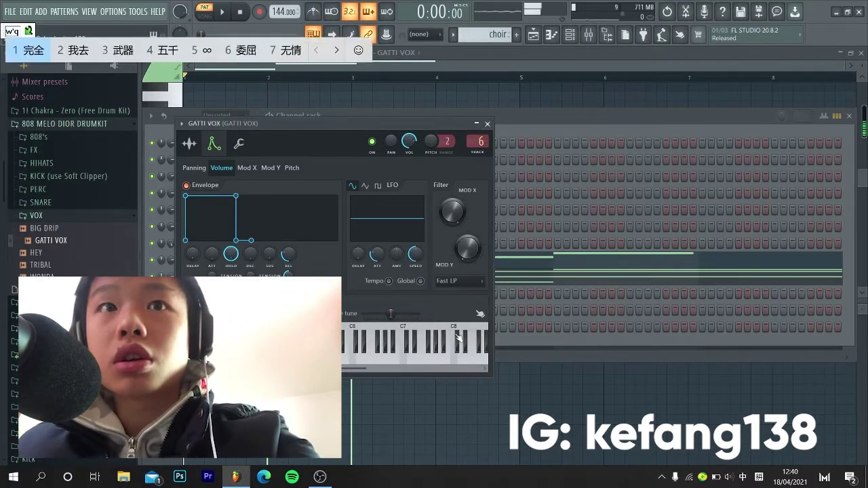
key("BackSpace")
key("BackSpace")
key("BackSpace")
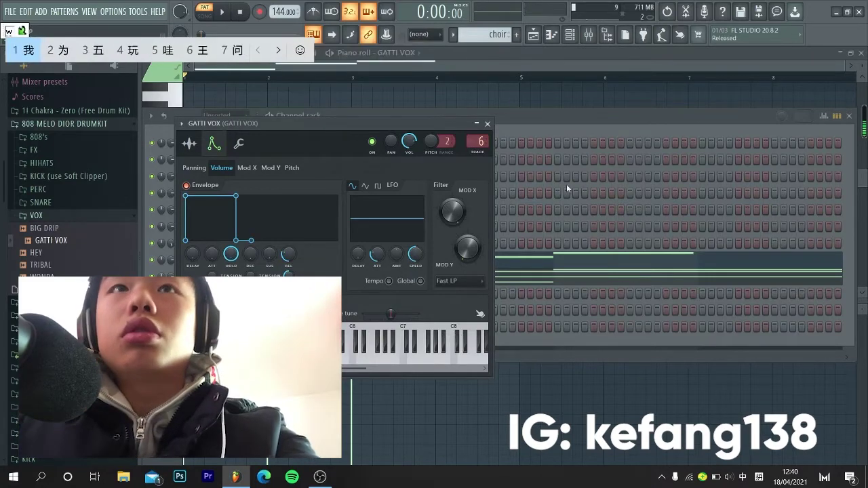
type("q'q'q'q'q'q'q'q")
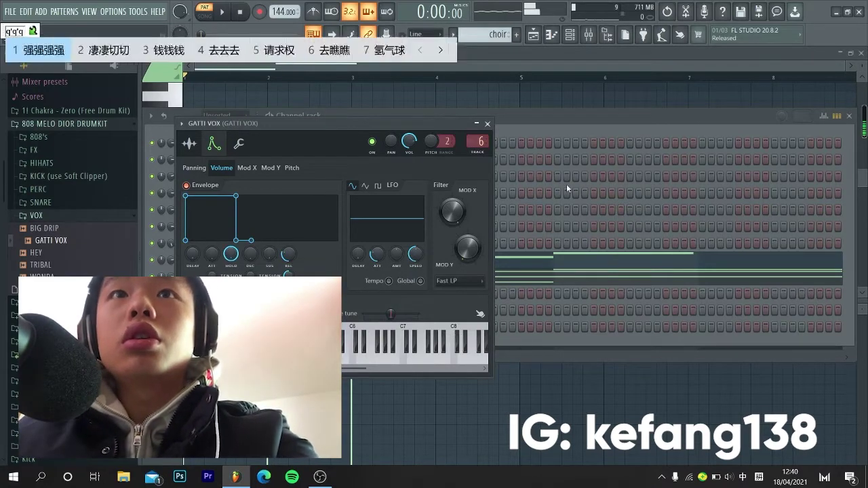
key("BackSpace")
key("BackSpace")
key("BackSpace")
key("BackSpace")
key("BackSpace")
key("BackSpace")
key("BackSpace")
key("BackSpace")
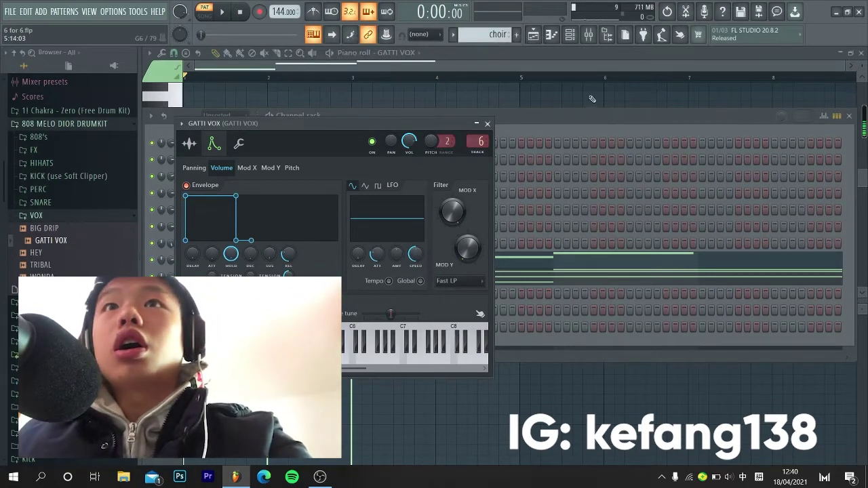
left_click(487, 125)
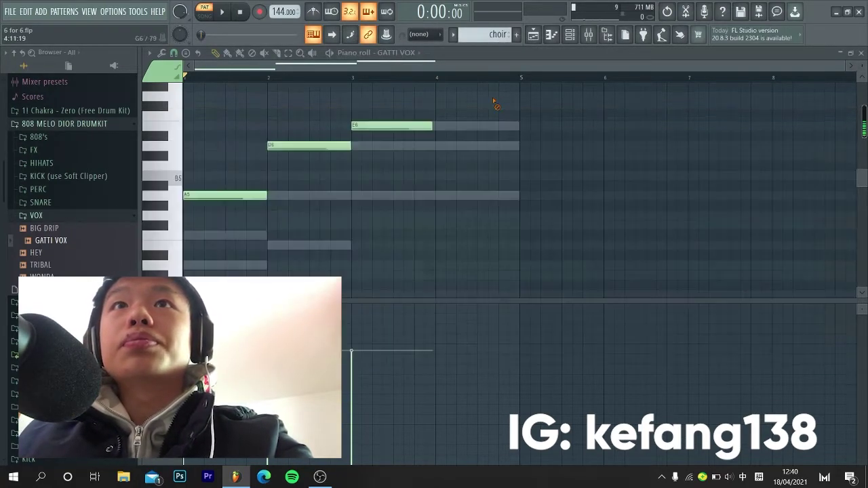
Return to the playlist arrangement in song mode and place the playhead at bar 9.
left_click(533, 34)
scroll(440, 346, "right", 2)
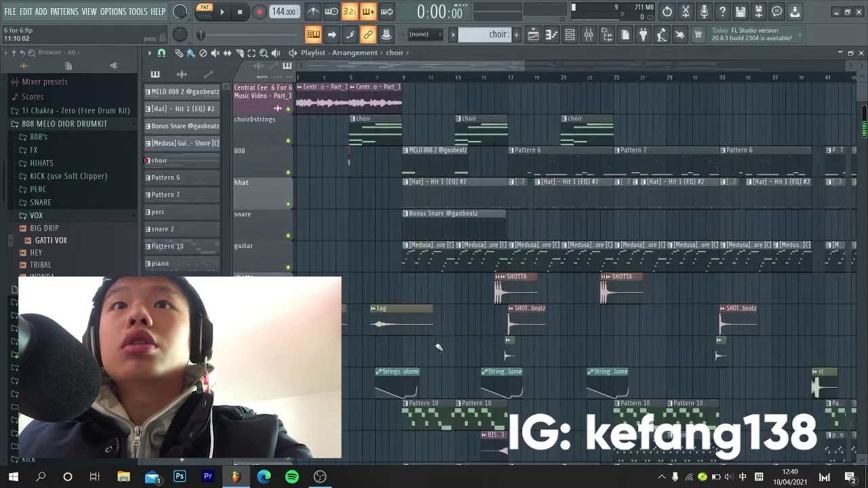
scroll(427, 319, "up", 1)
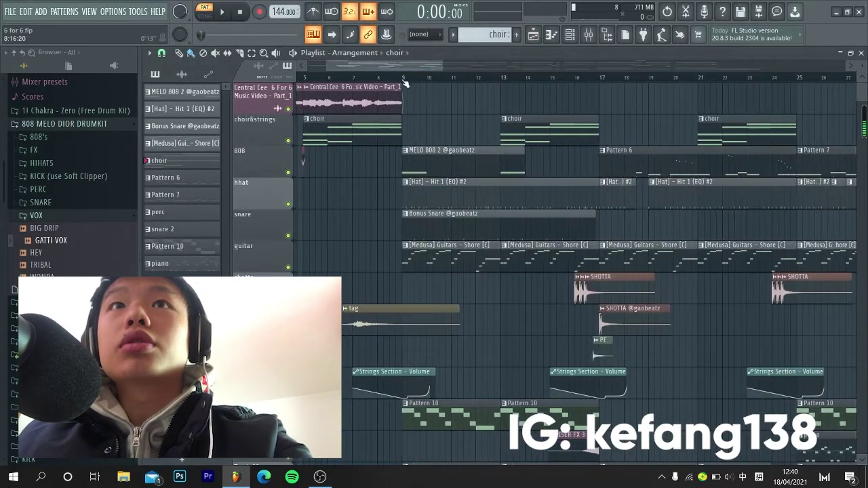
left_click(405, 83)
scroll(412, 349, "down", 2)
scroll(457, 350, "up", 1)
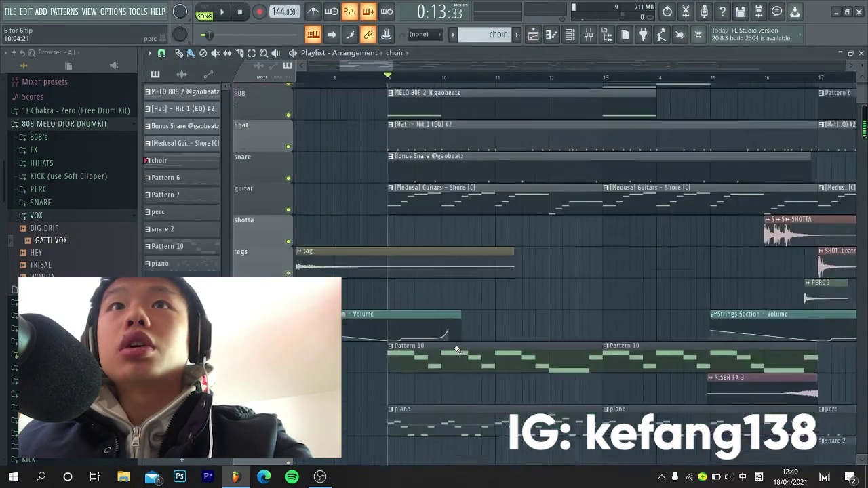
Open the notes of the [Medusa] Guitars - Shore [C] clip on the guitar track and play the pattern.
scroll(466, 361, "down", 1)
scroll(470, 369, "up", 3)
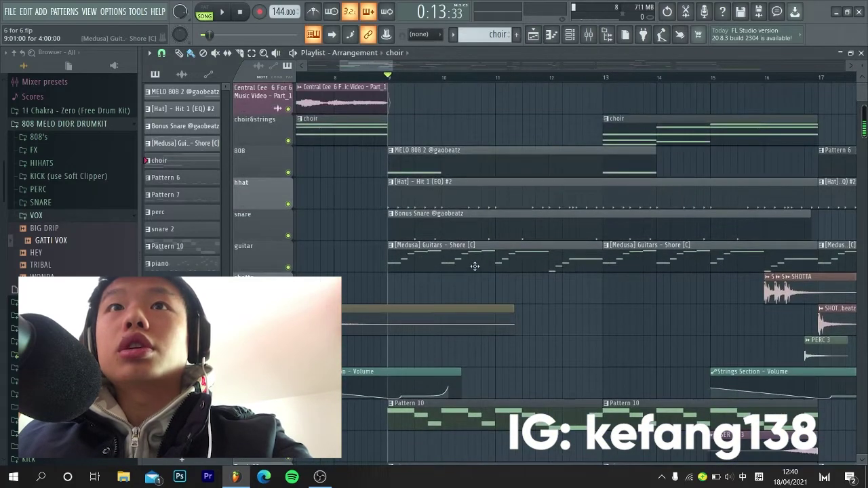
double_click(475, 266)
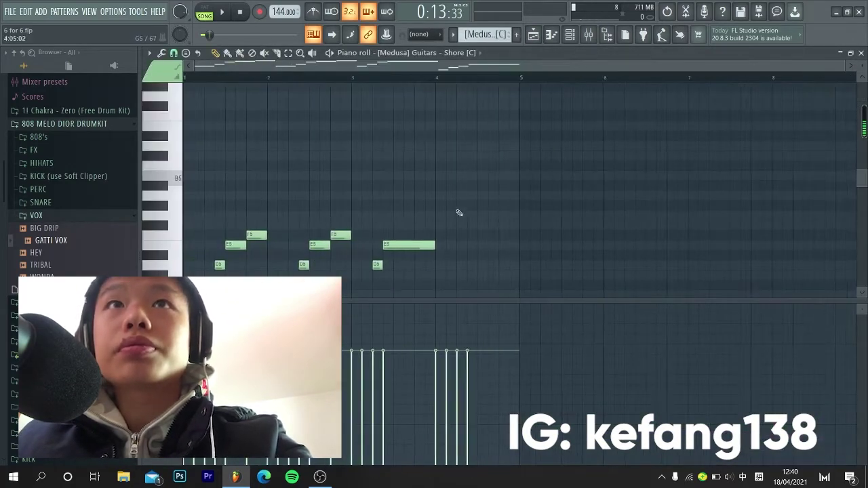
scroll(407, 150, "down", 4)
key("space")
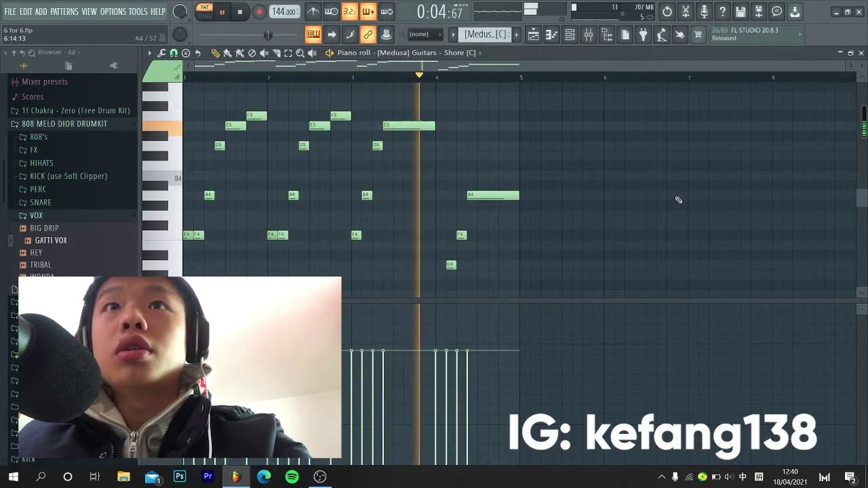
scroll(678, 200, "down", 1)
scroll(679, 201, "up", 1)
key("space")
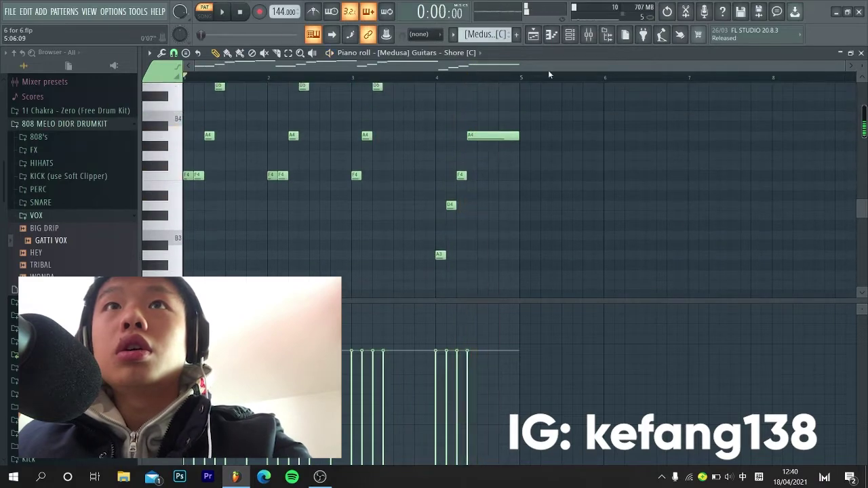
Open the Pattern 10 clip from the arrangement, review its Choir notes and return to the playlist.
left_click(534, 36)
scroll(471, 371, "down", 1)
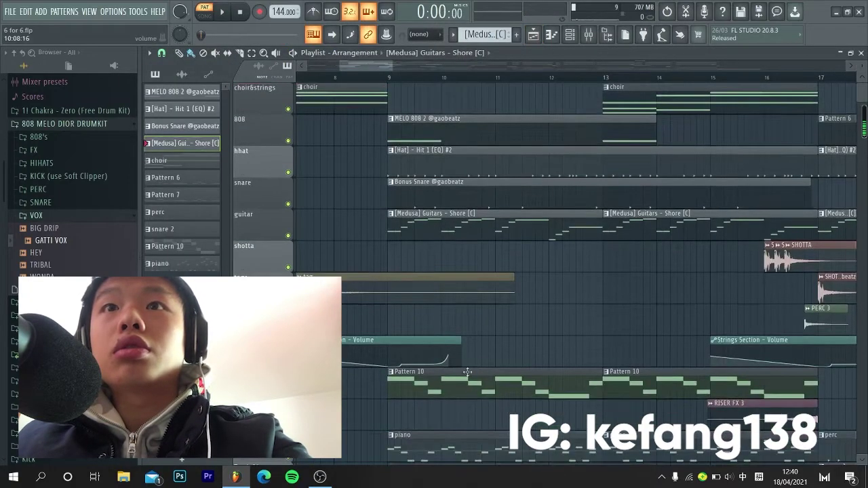
double_click(491, 387)
scroll(276, 258, "up", 2)
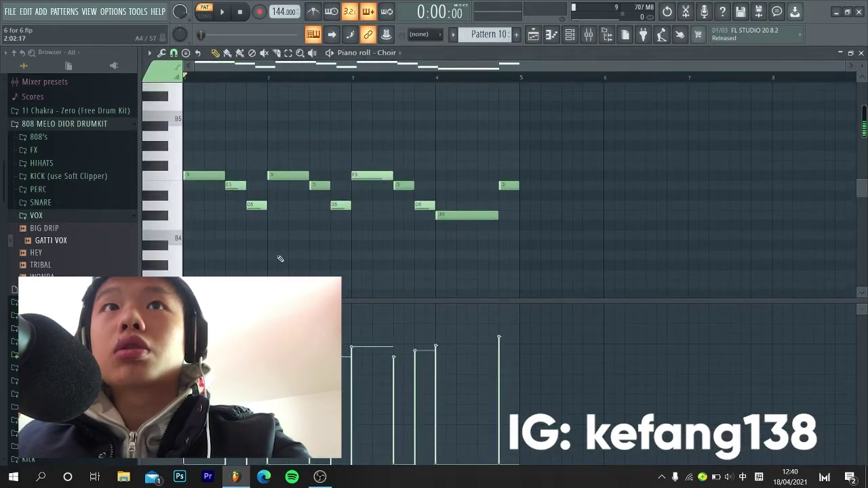
scroll(352, 266, "down", 1)
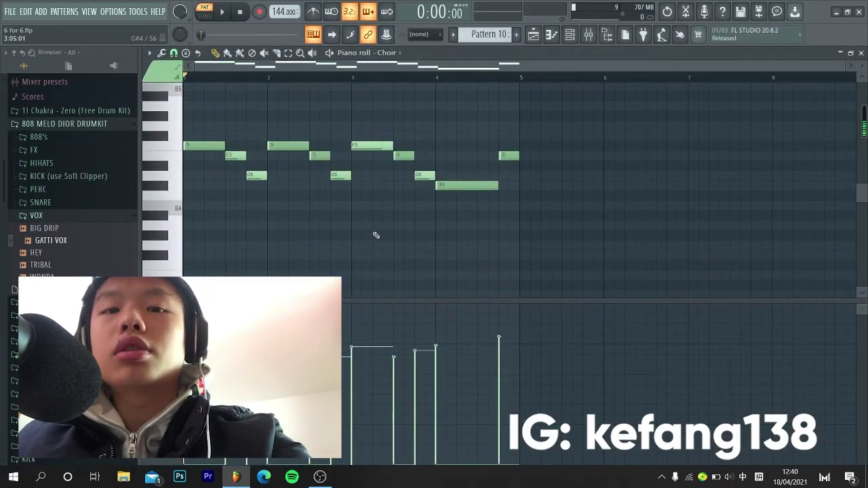
left_click(533, 37)
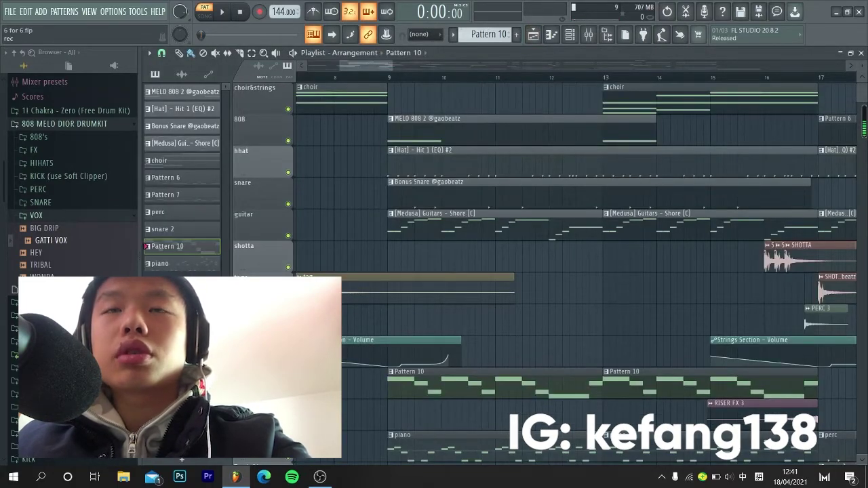
scroll(422, 392, "down", 3)
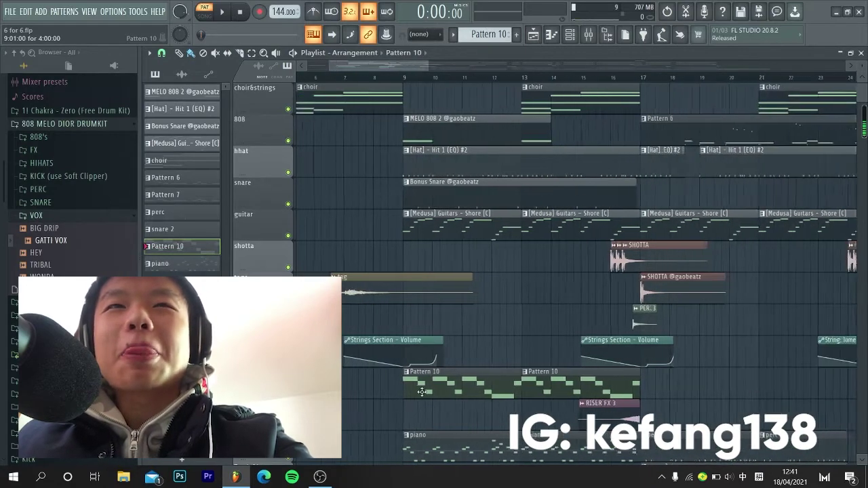
scroll(405, 402, "up", 3)
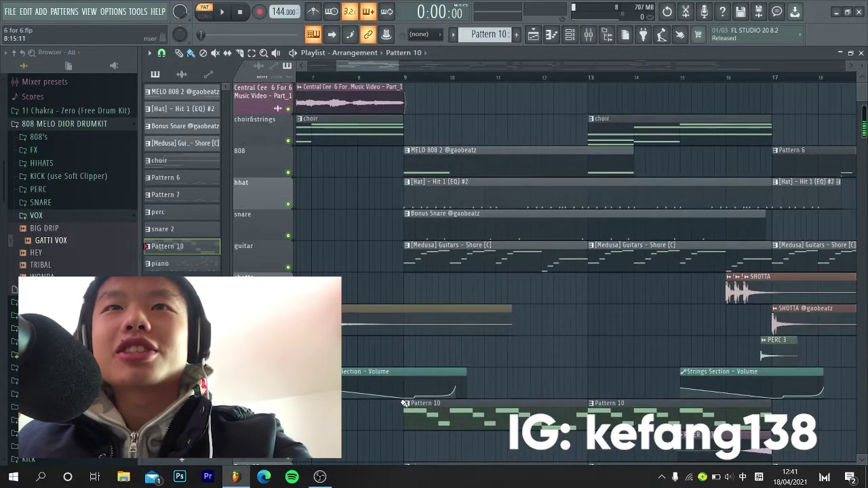
scroll(393, 407, "down", 2)
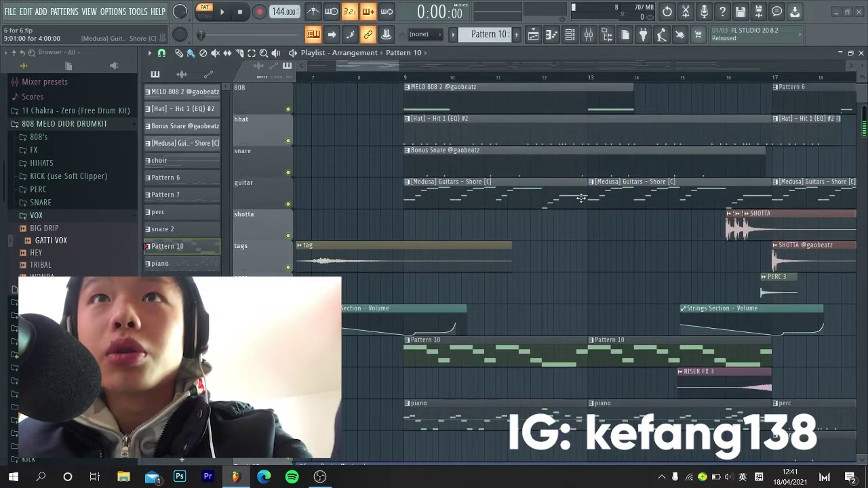
left_click(123, 476)
scroll(370, 190, "down", 2)
left_click(377, 168)
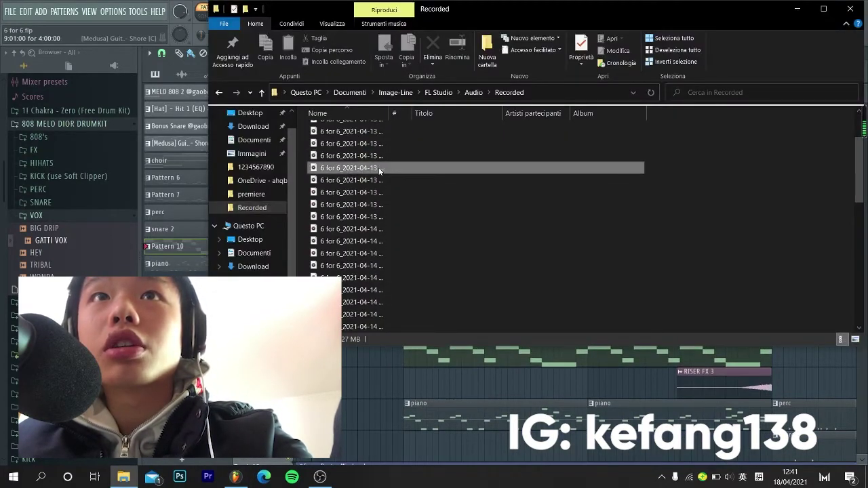
left_click_drag(377, 168, 394, 409)
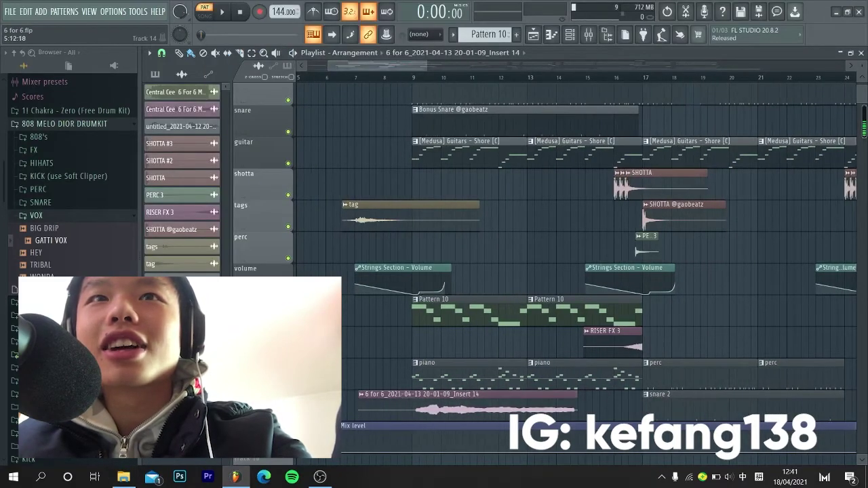
Play the imported recording in song mode with other tracks muted by solo, and remove its clip from the arrangement.
right_click(290, 451)
key("l")
key("space")
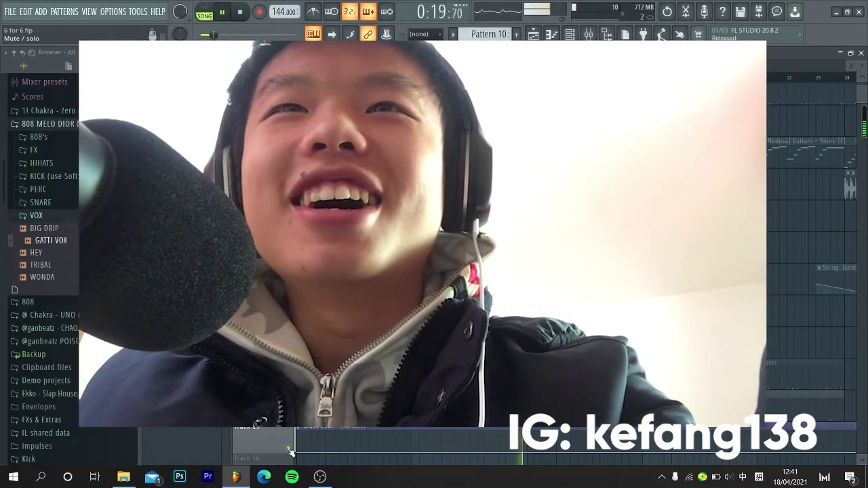
key("space")
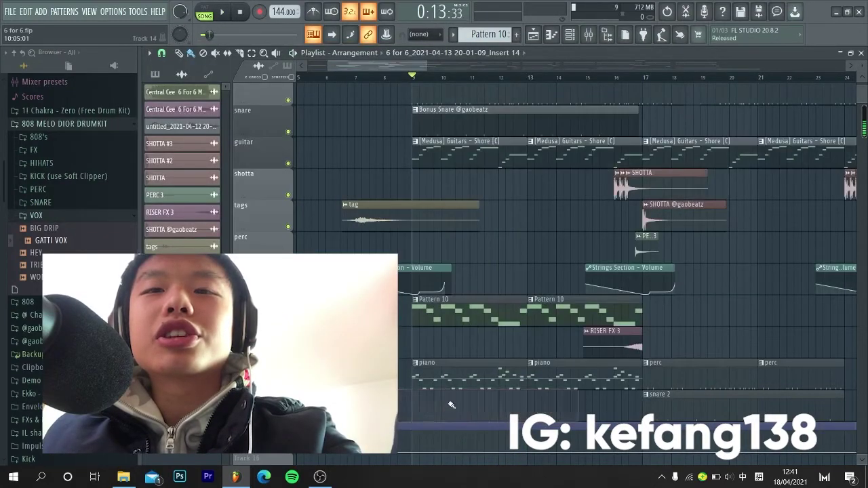
Show all channels in the channel rack, open the Choir channel to review its Sytrus settings, and close both windows.
scroll(451, 405, "down", 2)
scroll(451, 404, "down", 3)
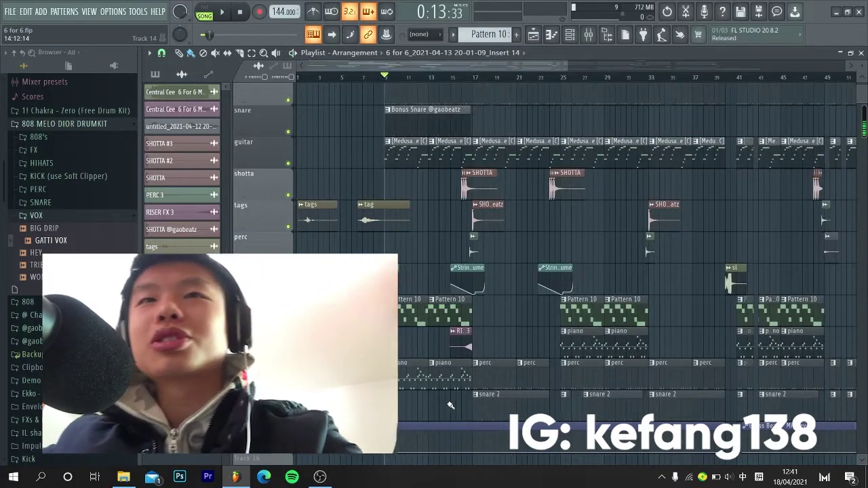
scroll(357, 407, "up", 6)
scroll(405, 336, "up", 1)
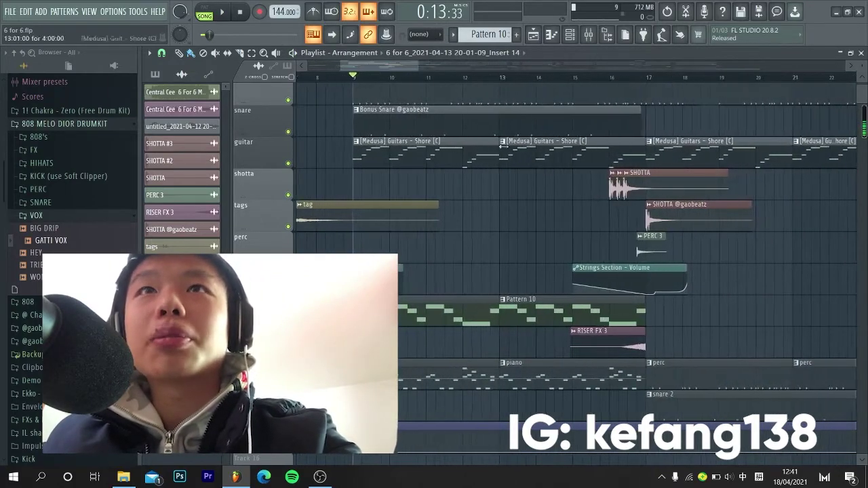
left_click(570, 36)
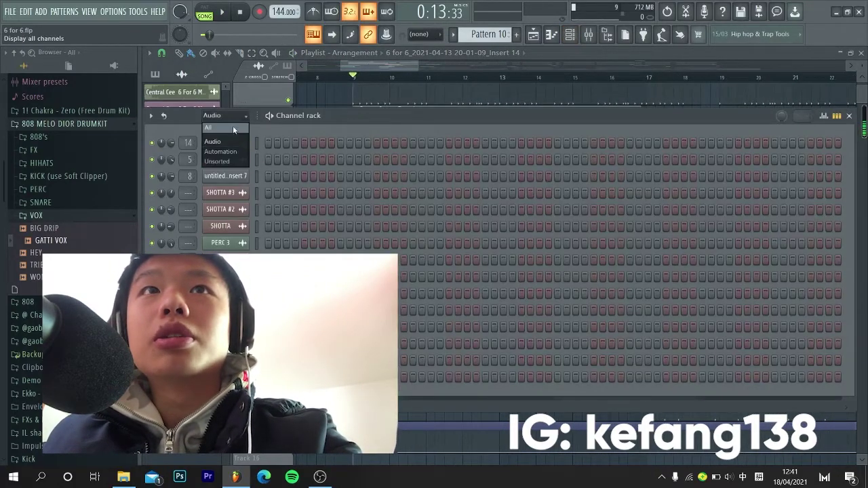
left_click(226, 160)
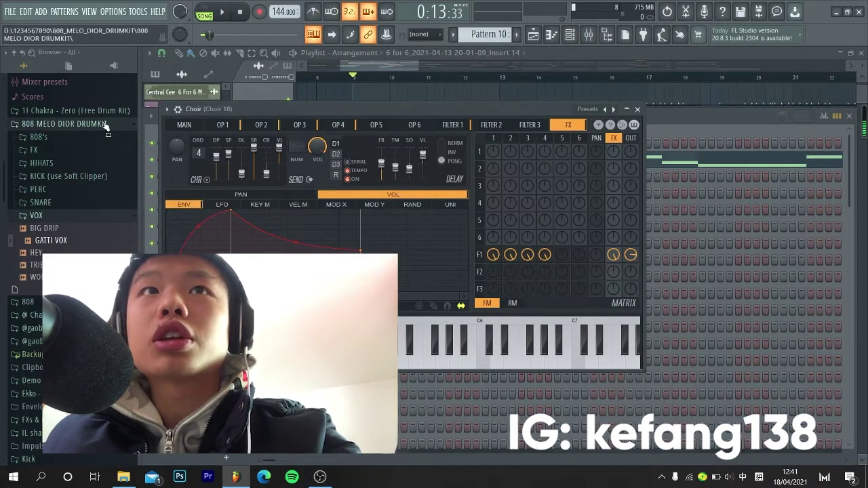
mouse_move(204, 109)
left_mouse_down()
mouse_move(193, 107)
mouse_move(213, 108)
left_mouse_up()
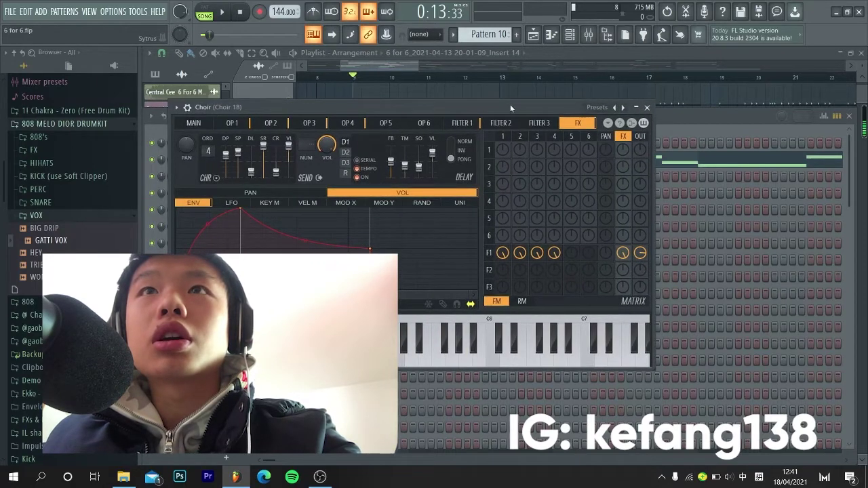
left_click(647, 108)
left_click(848, 116)
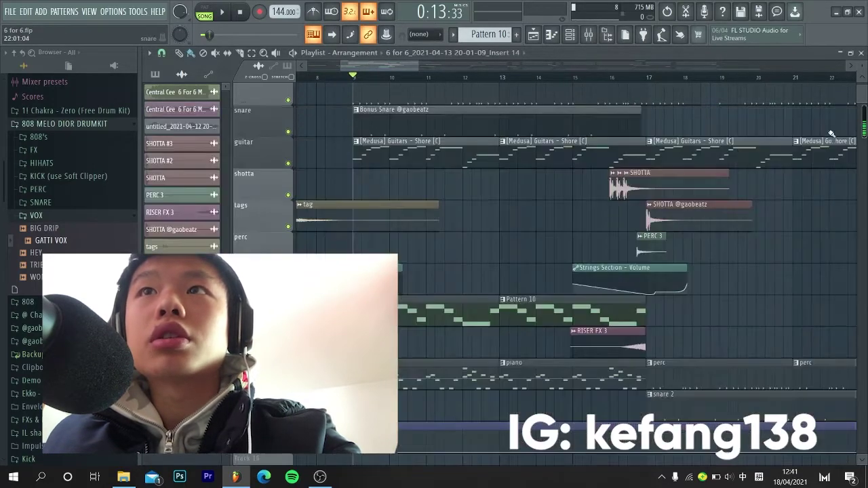
Open the Pattern 10 clip's Choir notes and play the pattern on its own.
scroll(459, 268, "down", 2)
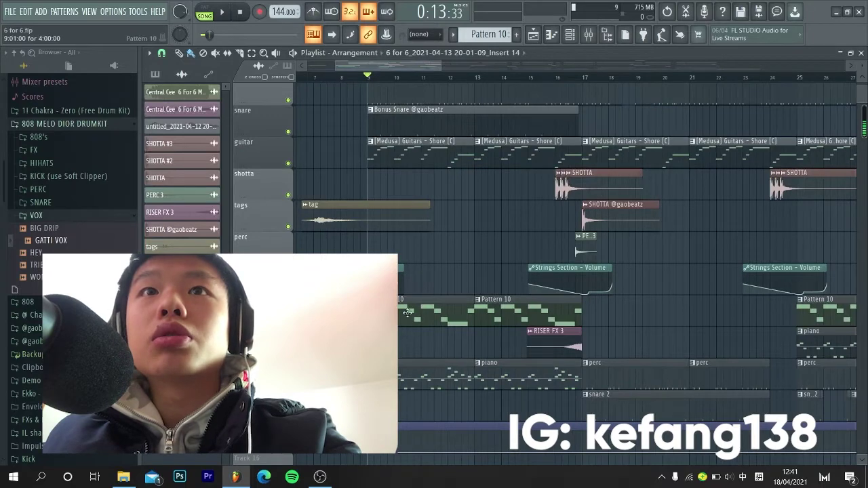
double_click(407, 312)
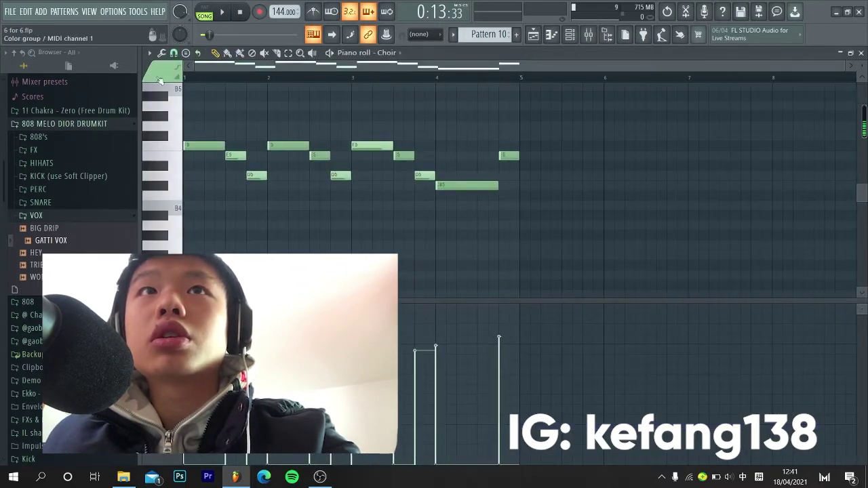
key("space")
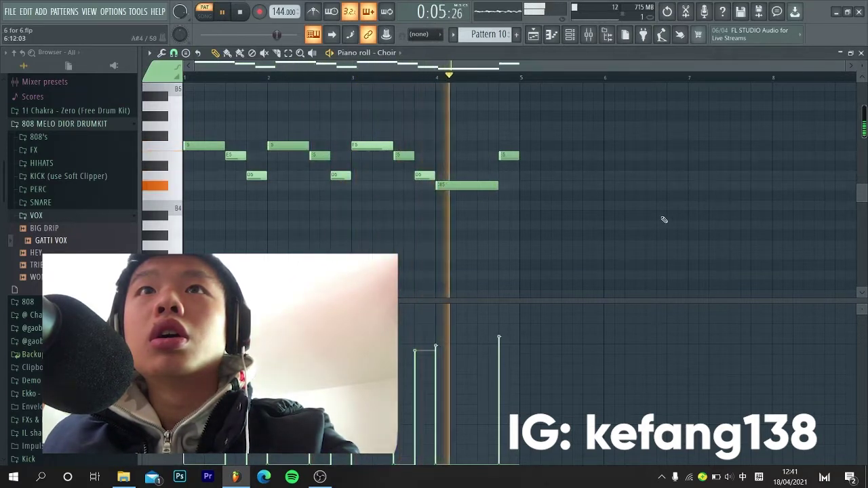
key("space")
Return to the arrangement and open the piano clip on Track 13 to examine its Close Grand notes.
left_click(533, 35)
scroll(422, 407, "down", 5)
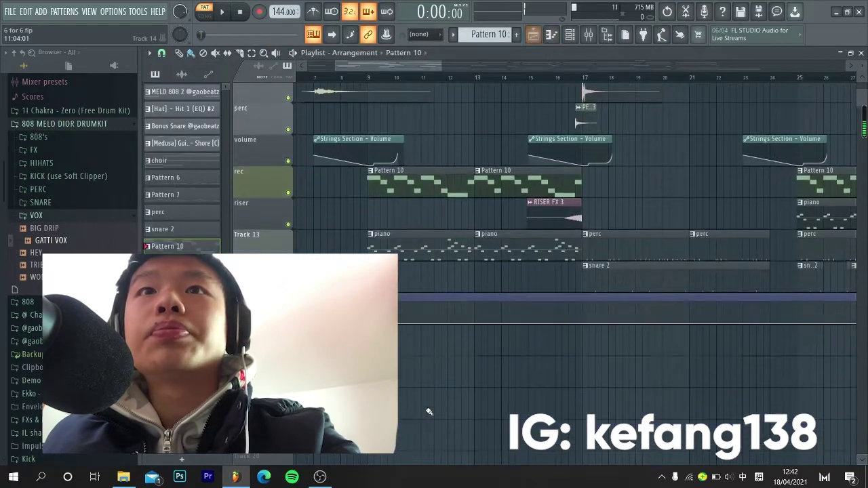
scroll(393, 390, "up", 2)
double_click(389, 223)
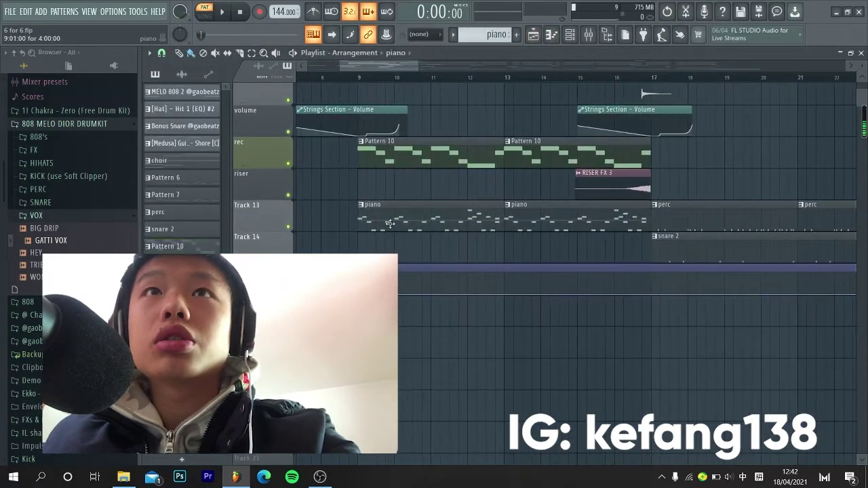
scroll(237, 90, "up", 2)
scroll(237, 91, "up", 2)
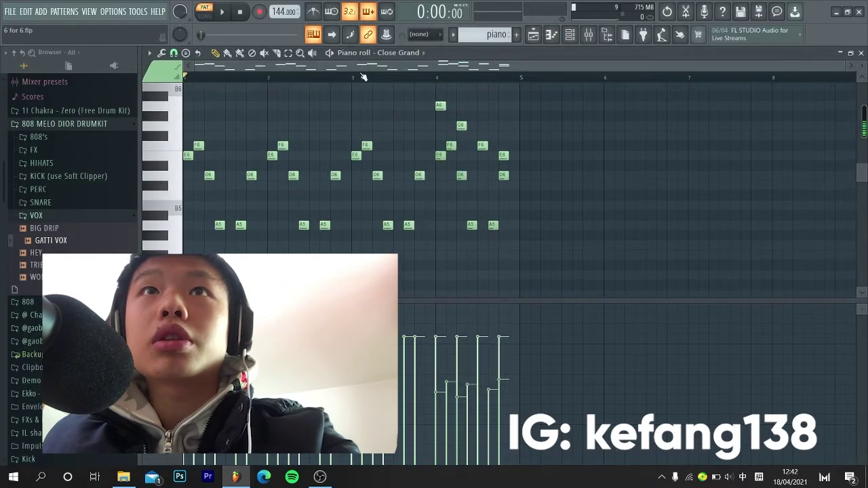
Find the Close Grand preset in the Keyboard folder of the Instruments pack and play the piano pattern.
scroll(73, 272, "down", 6)
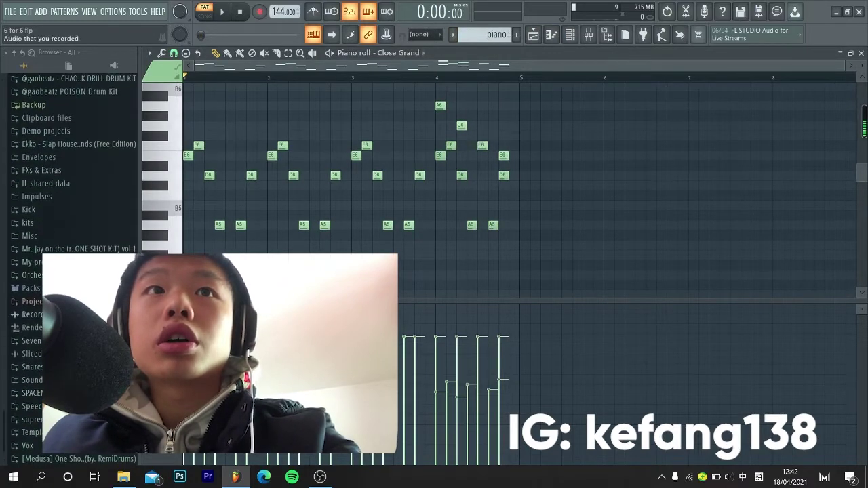
left_click(33, 288)
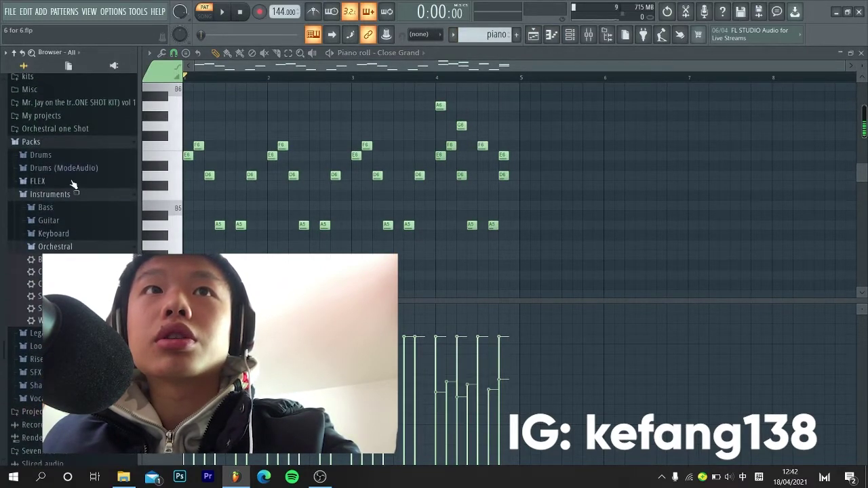
left_click(57, 235)
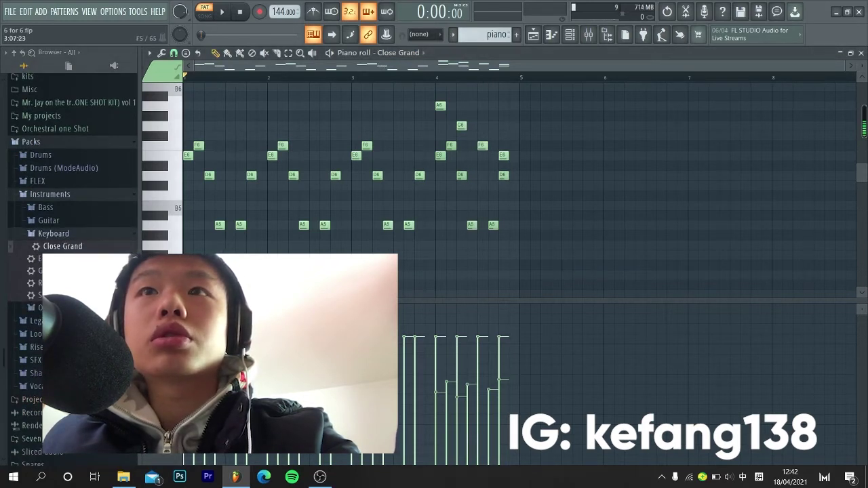
key("space")
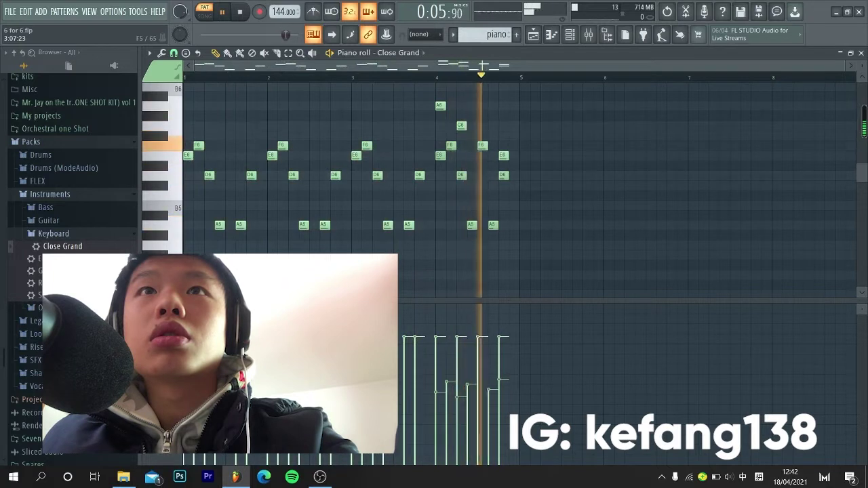
key("space")
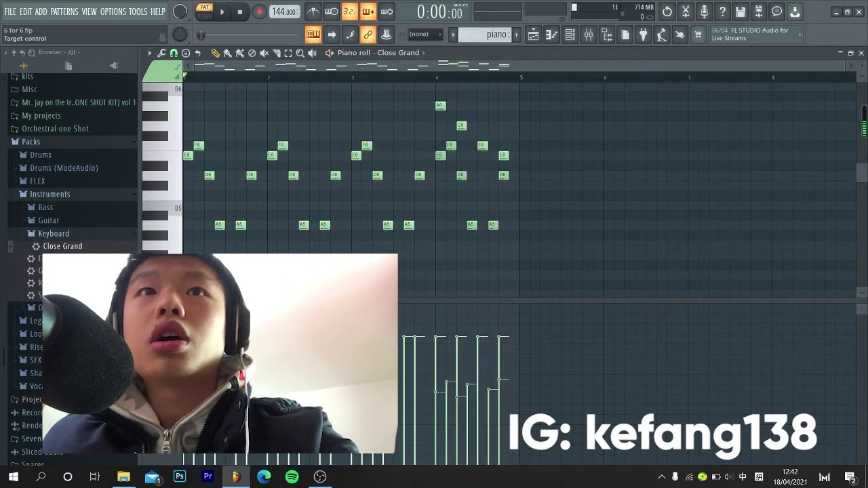
Inspect another note property of the piano pattern in the event lane and restore the velocity lane at its full range.
left_click(407, 315)
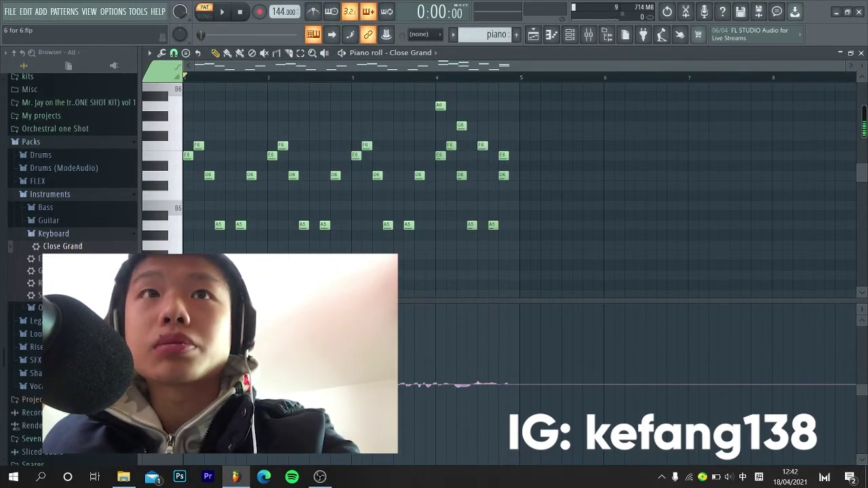
left_click(190, 325)
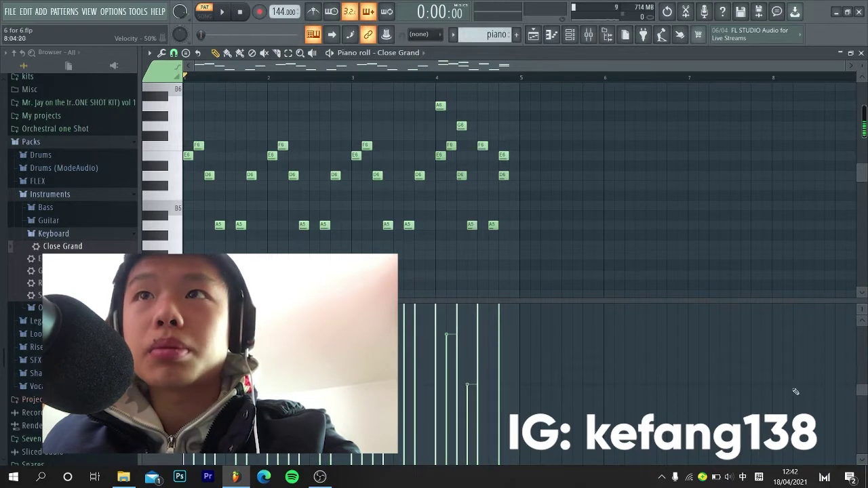
left_click_drag(860, 309, 858, 322)
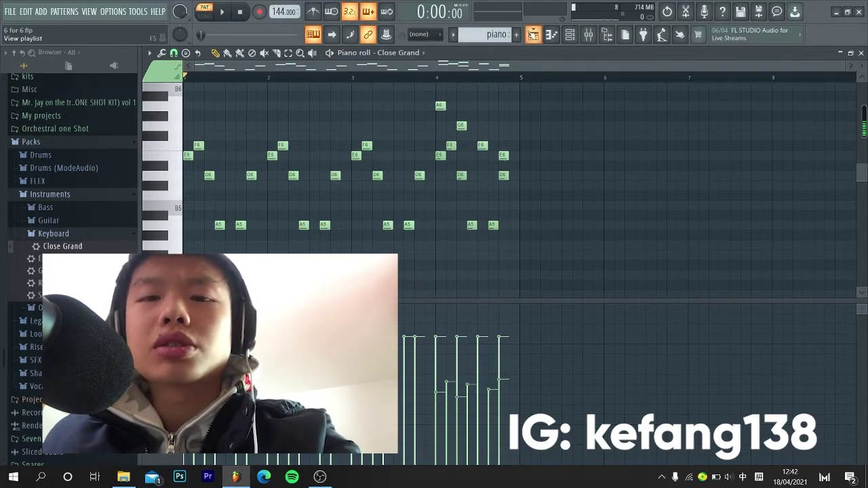
Return to the arrangement, place the playhead at bar 9 and open the MELO 808 2 clip's notes.
left_click(533, 34)
scroll(428, 350, "up", 5)
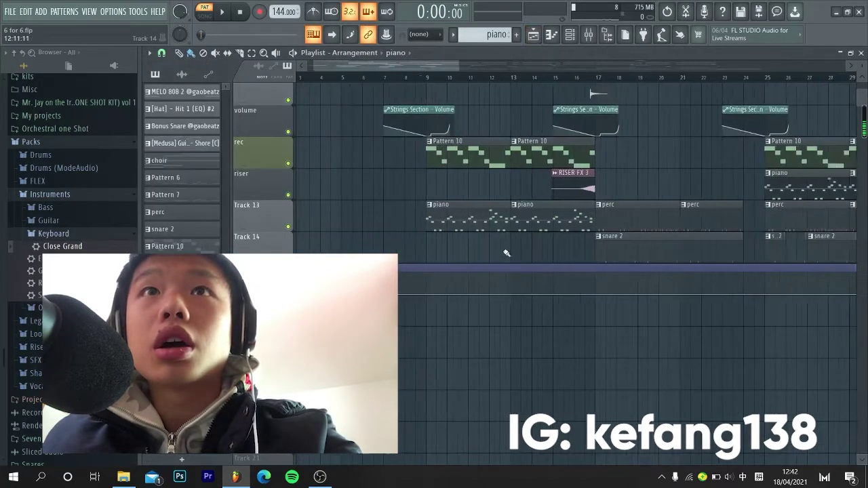
scroll(428, 350, "up", 3)
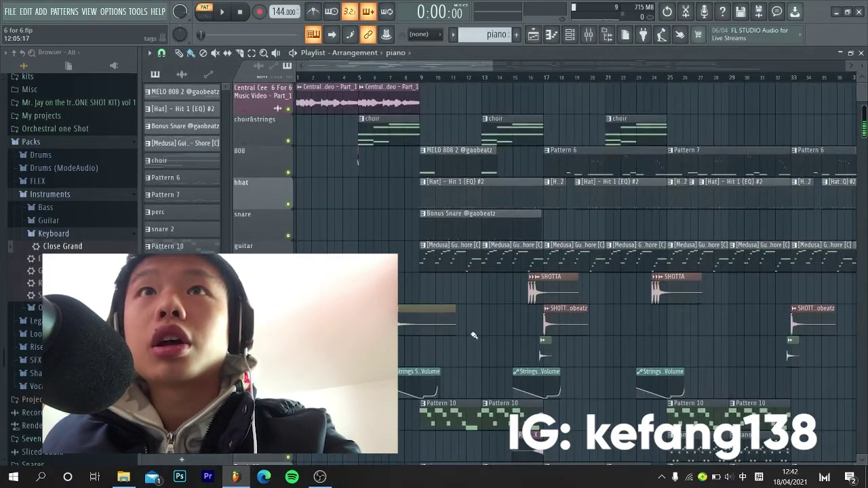
scroll(474, 335, "up", 4)
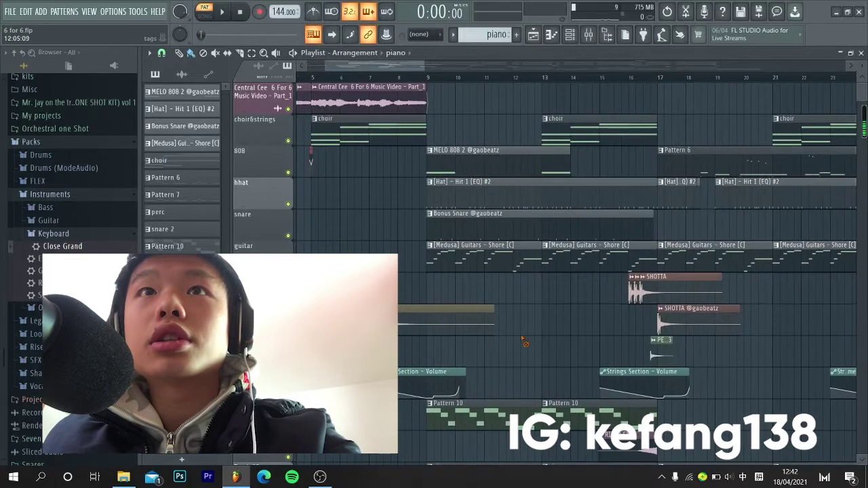
scroll(525, 342, "up", 3)
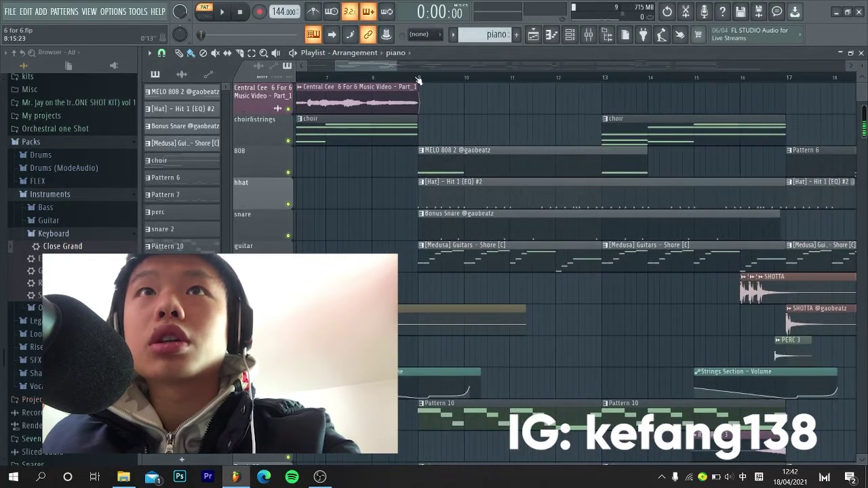
left_click(418, 78)
left_click(420, 79)
double_click(467, 158)
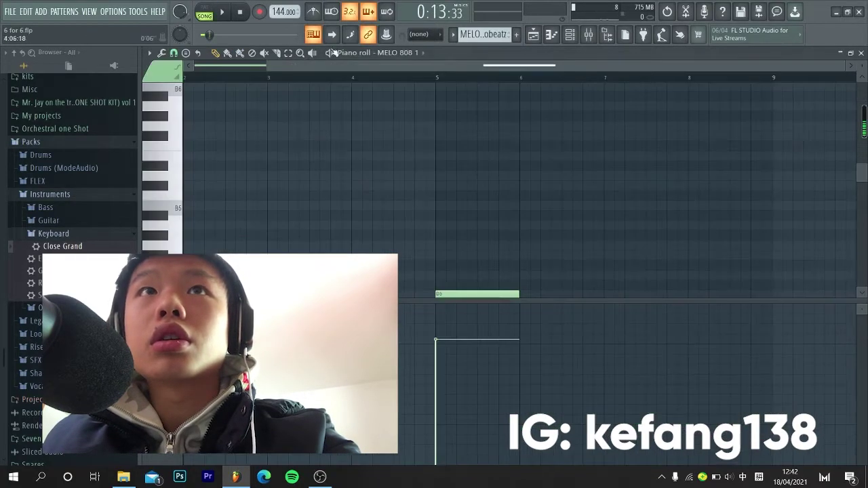
Play the MELO 808 pattern on its own from the start and audition its first D5 note.
left_click(212, 11)
left_click_drag(497, 67, 415, 70)
scroll(402, 202, "down", 3)
key("space")
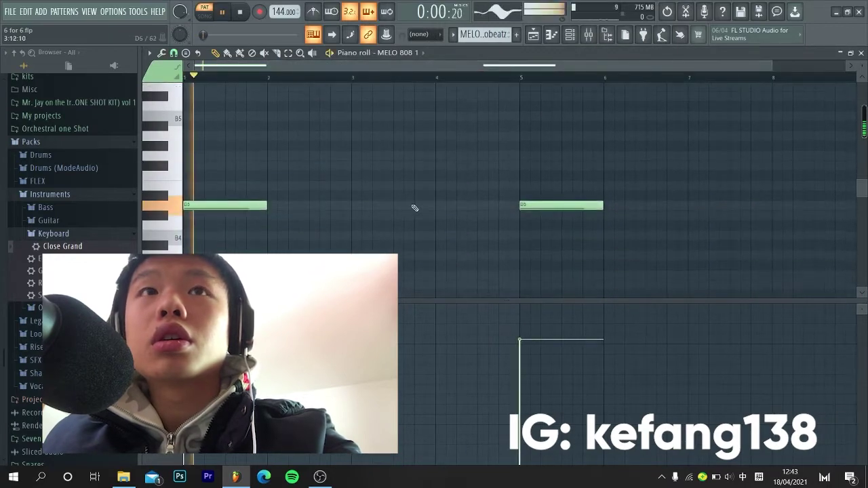
scroll(414, 209, "down", 1, "ctrl")
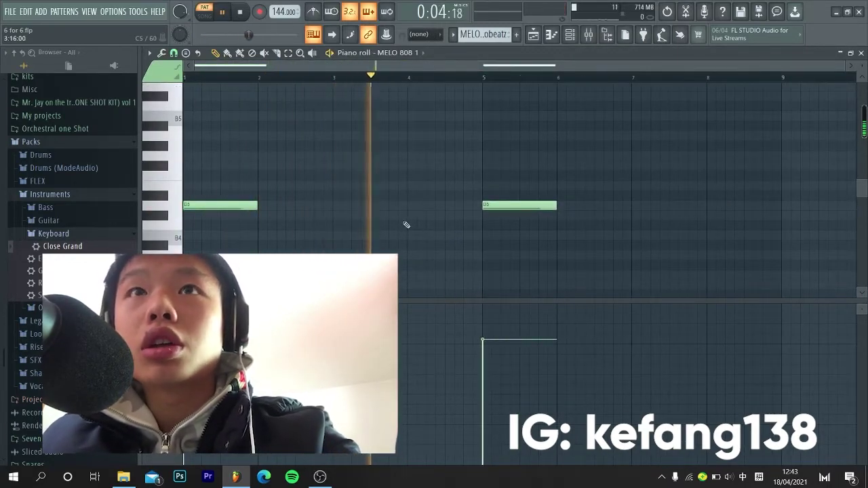
key("space")
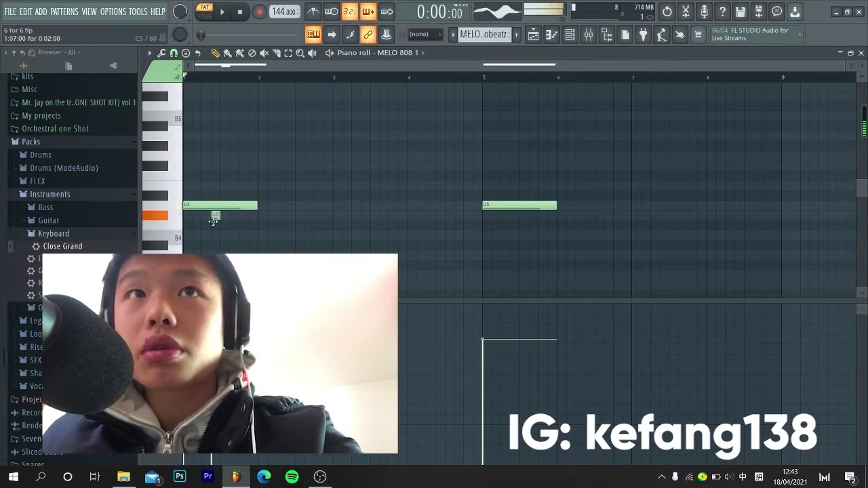
left_click(196, 208)
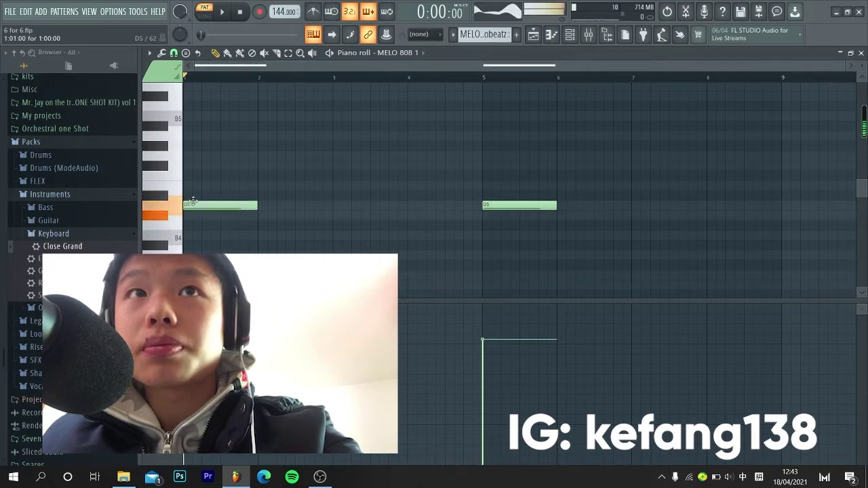
Set the 808 piano roll's scale highlighting to root note A with the Phrygian scale.
left_click(149, 52)
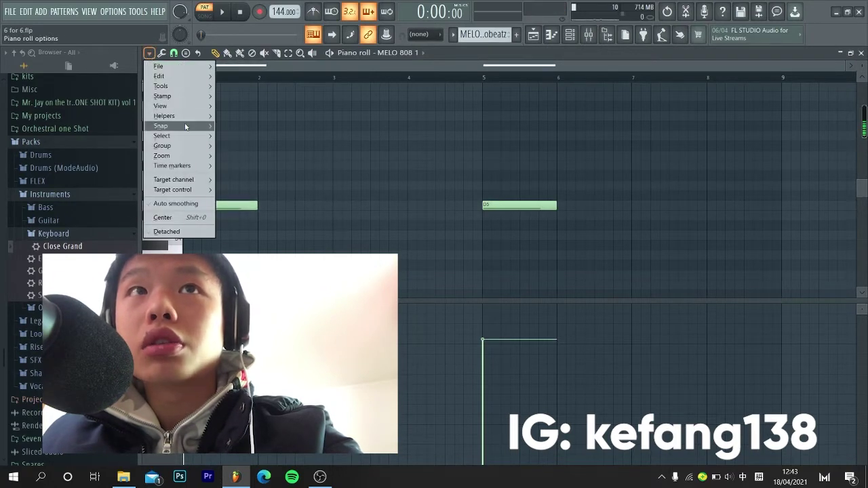
mouse_move(178, 116)
mouse_move(294, 132)
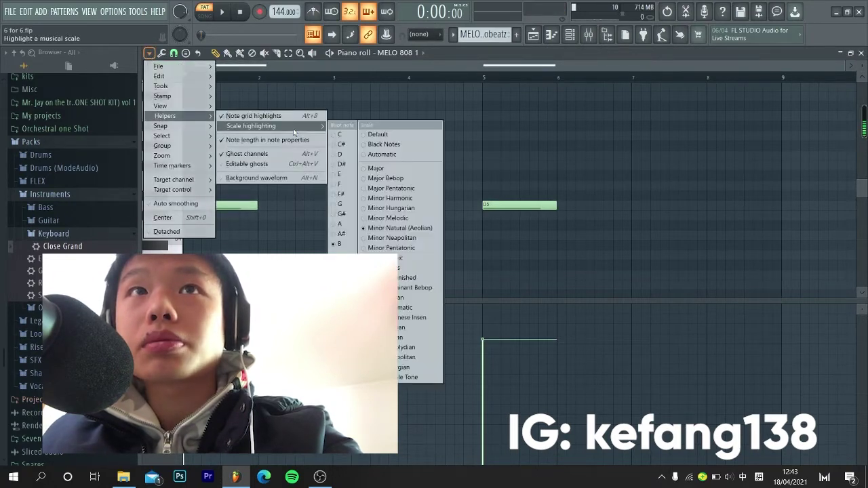
left_click(351, 226)
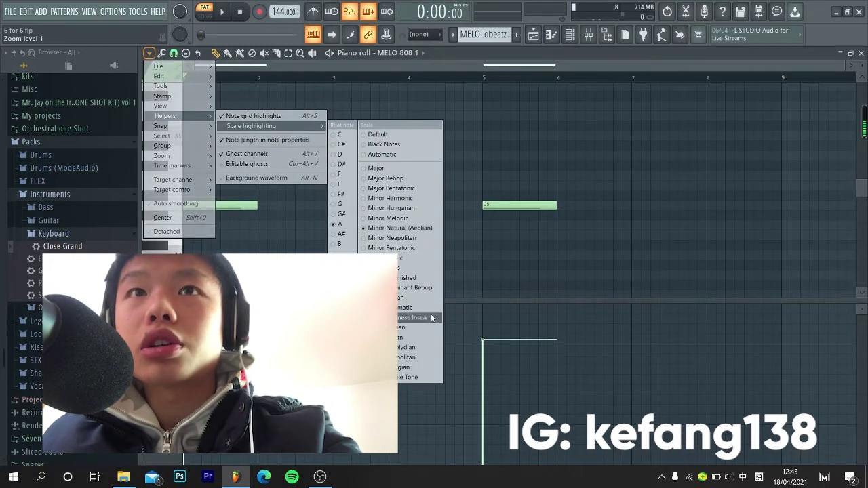
left_click(403, 368)
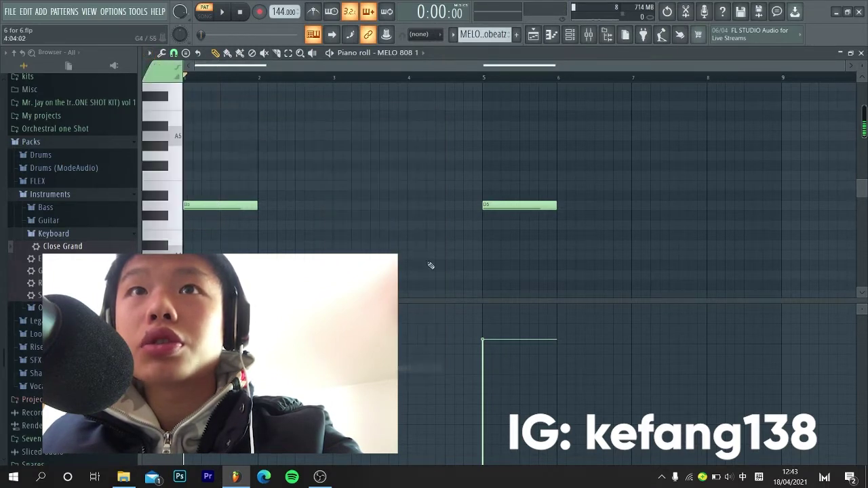
scroll(407, 216, "up", 3)
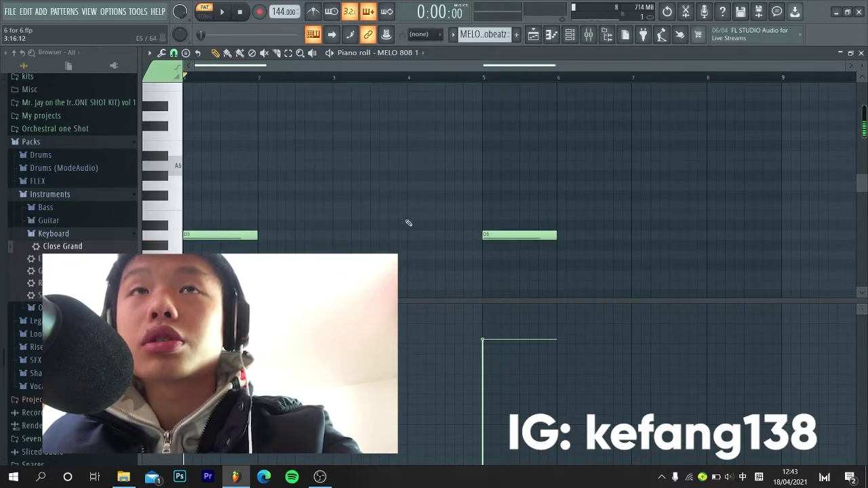
Return to the arrangement, open the hi-hat clip on the hhat track and play its pattern.
left_click(533, 35)
scroll(497, 201, "down", 2)
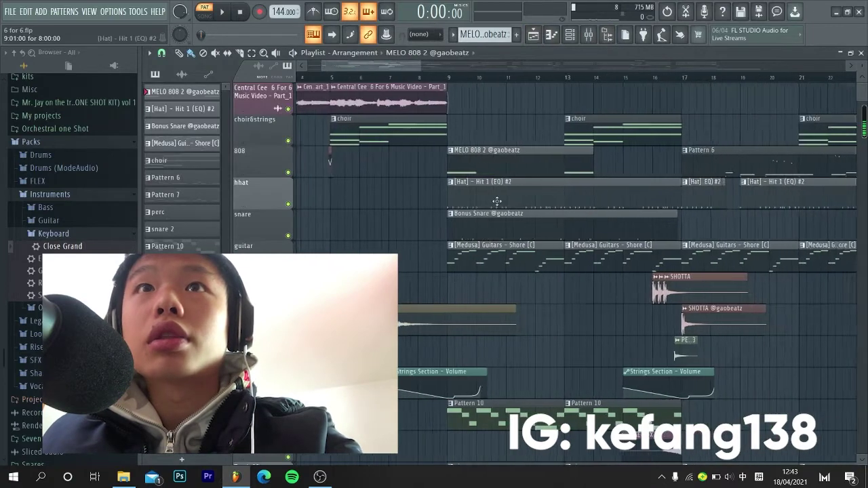
double_click(497, 201)
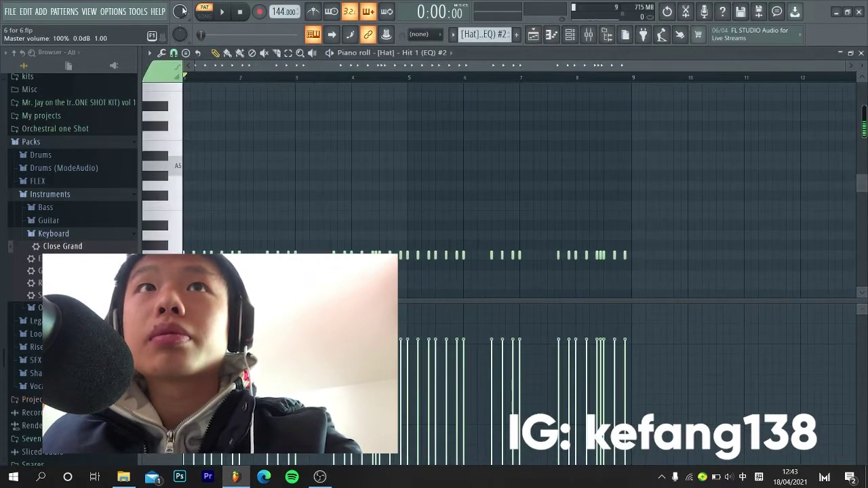
key("space")
scroll(312, 148, "down", 3)
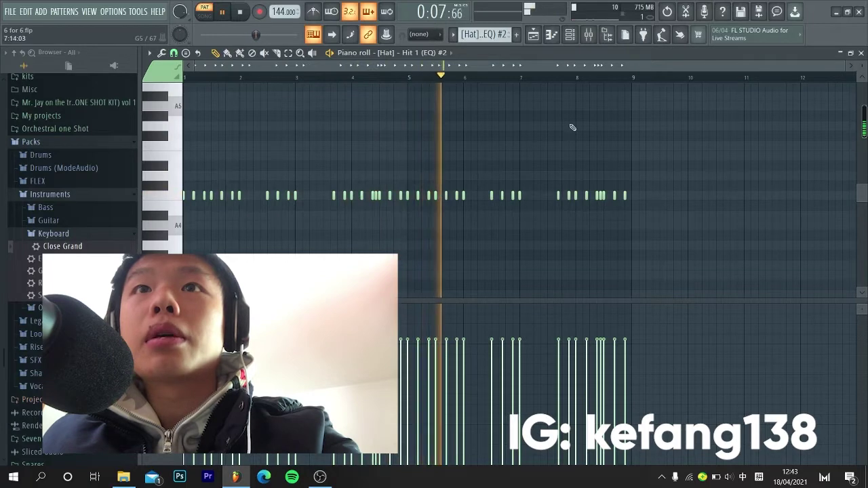
Stop the hi-hat pattern, open the Bonus Snare clip from the arrangement and play its pattern.
left_click(534, 36)
key("space")
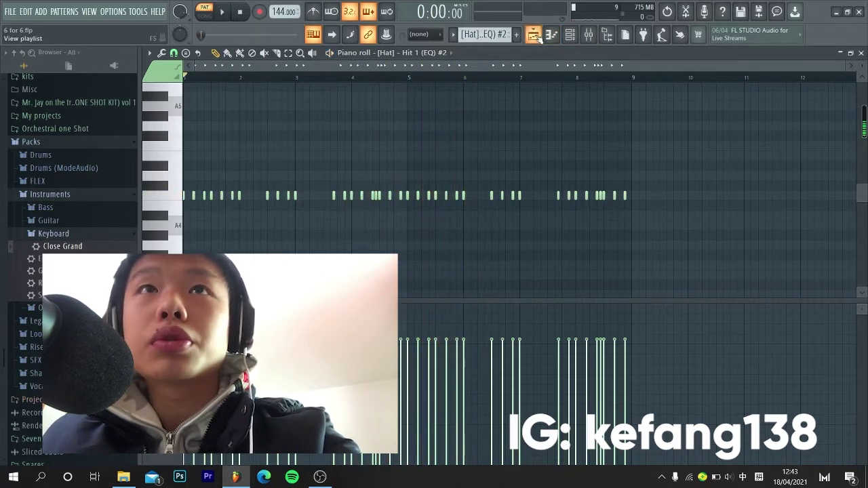
double_click(482, 225)
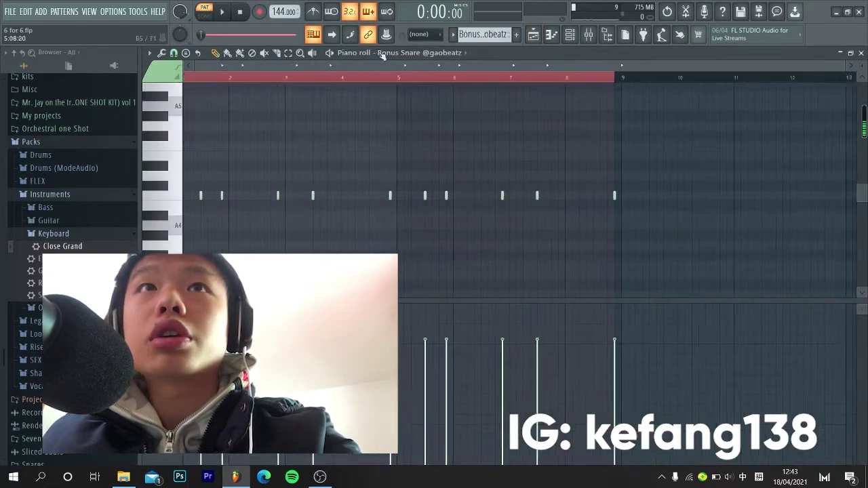
left_click_drag(383, 58, 332, 65)
key("space")
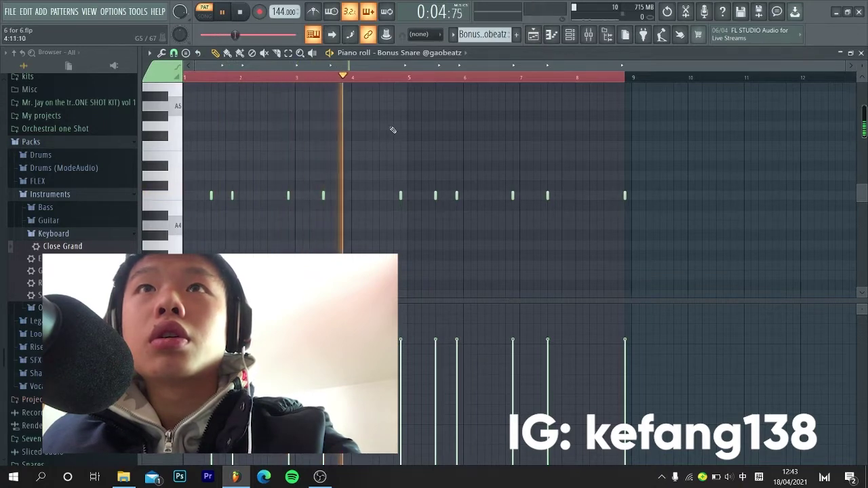
key("space")
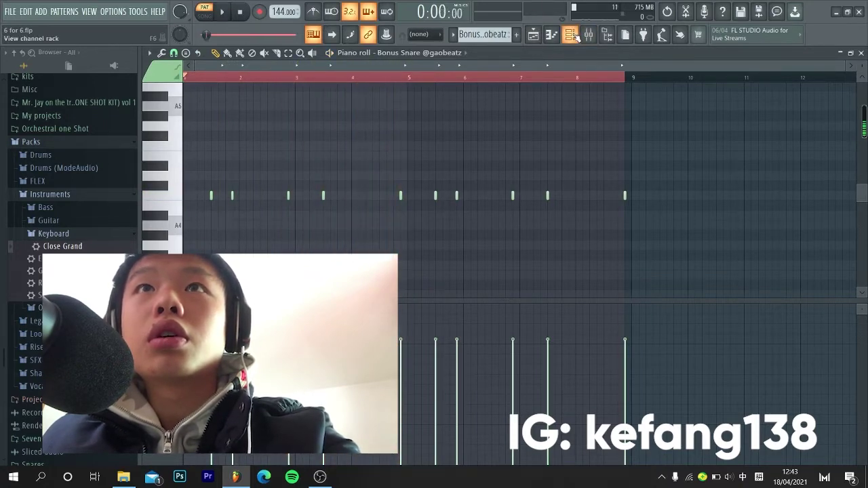
Open the Bonus Snare channel's sampler settings from the channel rack, inspect them and close them.
left_click(570, 34)
left_click(236, 226)
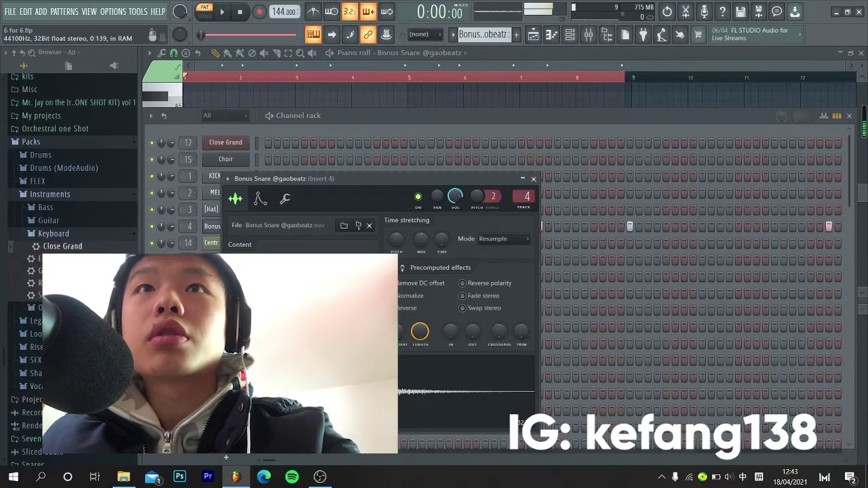
left_click(524, 179)
left_click(523, 179)
left_click(534, 179)
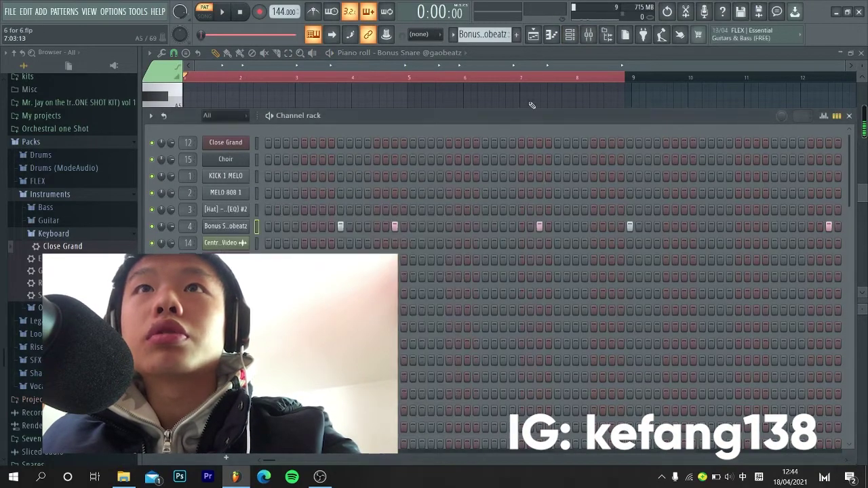
Return to the arrangement, solo the shotta track and play its three SHOTTA hits from bar 16.
left_click(533, 34)
scroll(486, 287, "down", 2)
scroll(486, 299, "down", 3)
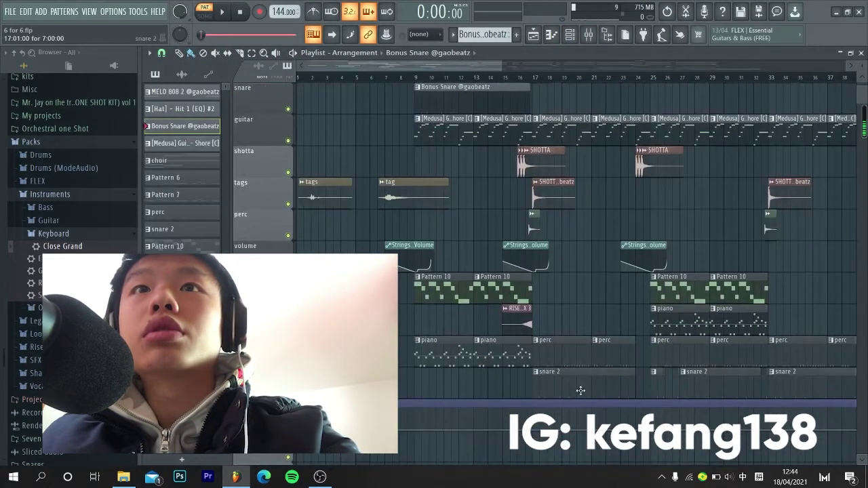
scroll(580, 390, "up", 4)
scroll(536, 393, "up", 3)
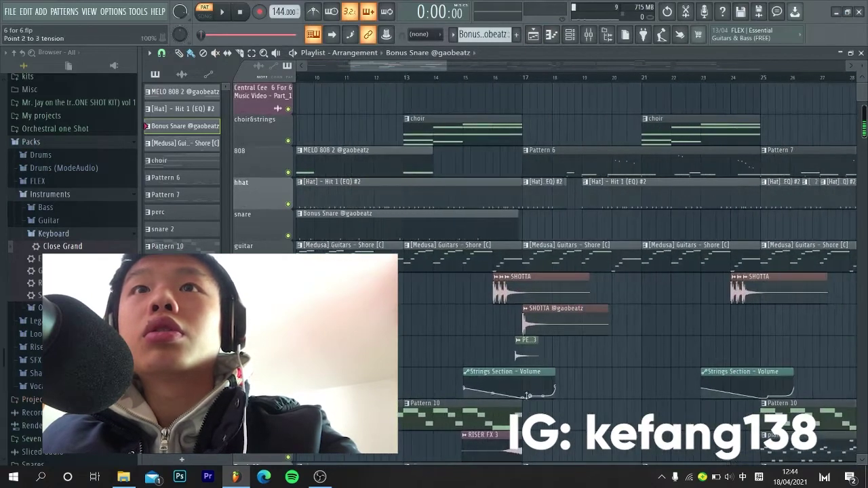
left_click(483, 77)
scroll(477, 355, "up", 2)
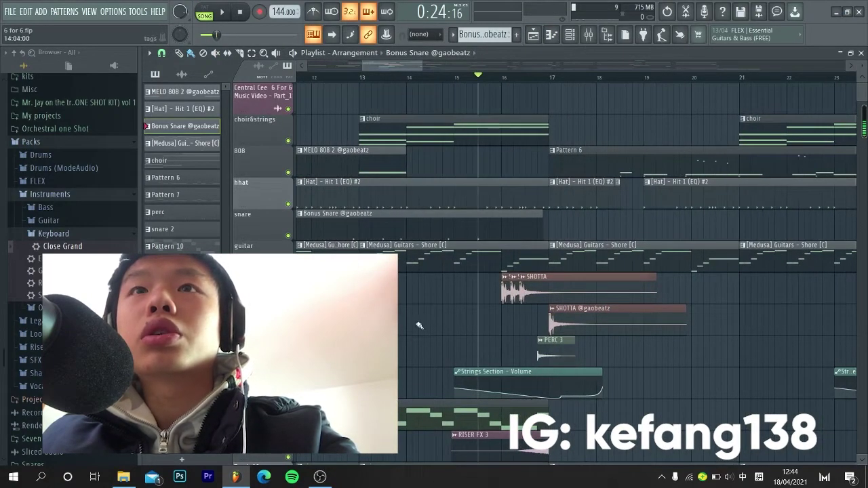
scroll(419, 326, "up", 2)
right_click(288, 299)
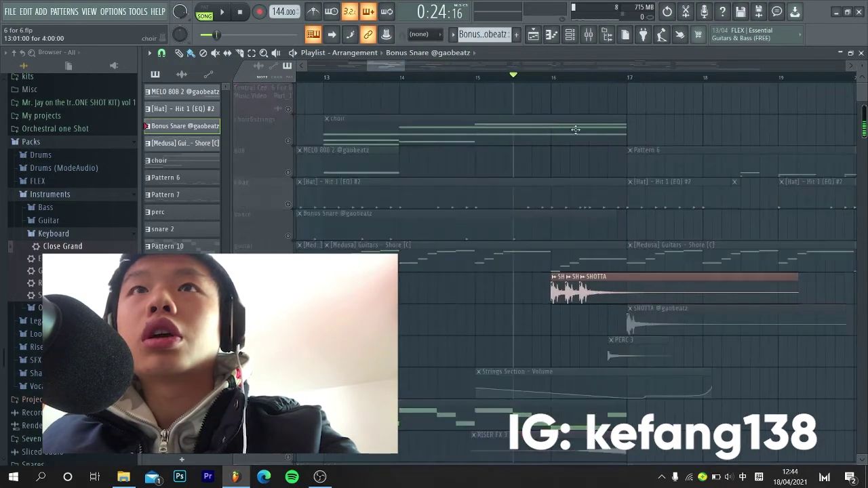
left_click(553, 81)
key("space")
scroll(590, 347, "up", 2)
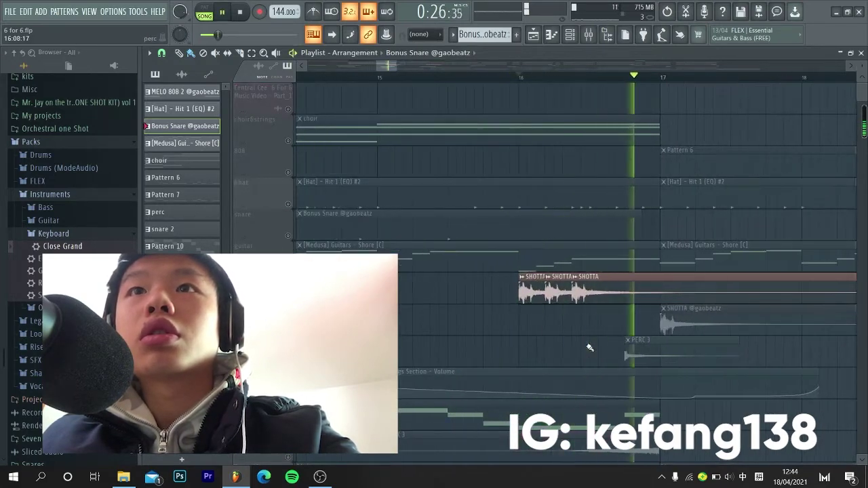
key("space")
Solo the perc track instead and play the PERC 3 clip from bar 16.
scroll(589, 348, "down", 5)
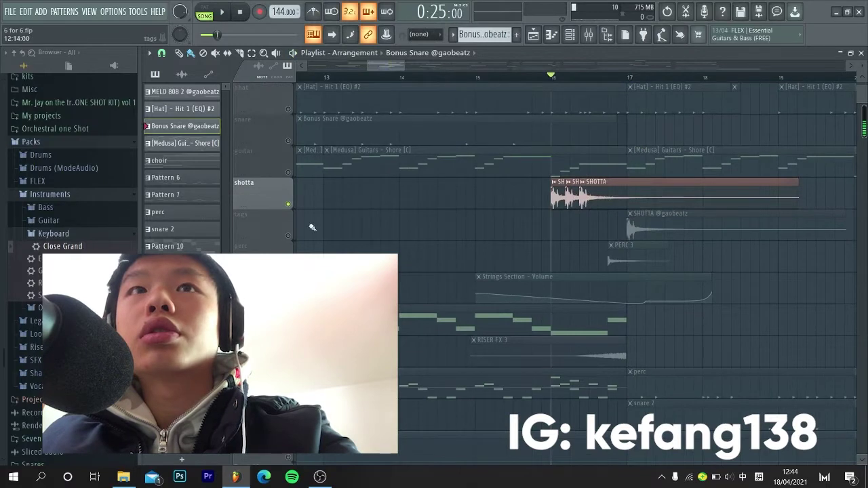
right_click(288, 266)
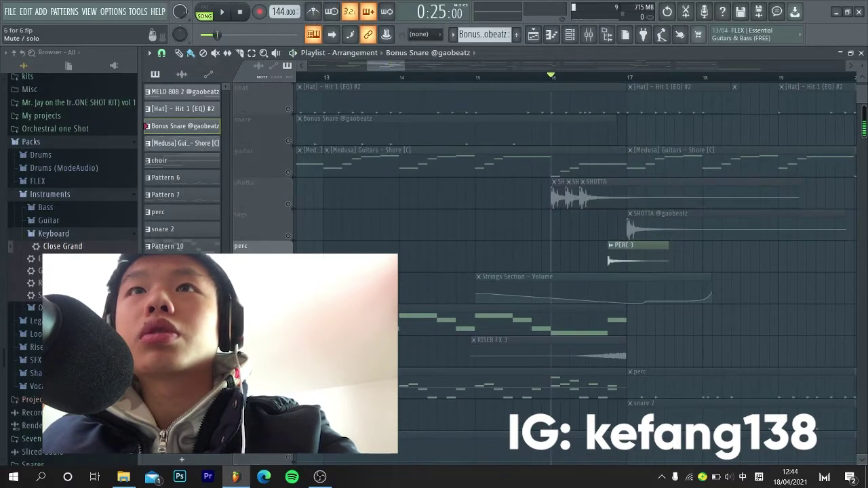
scroll(543, 105, "down", 3)
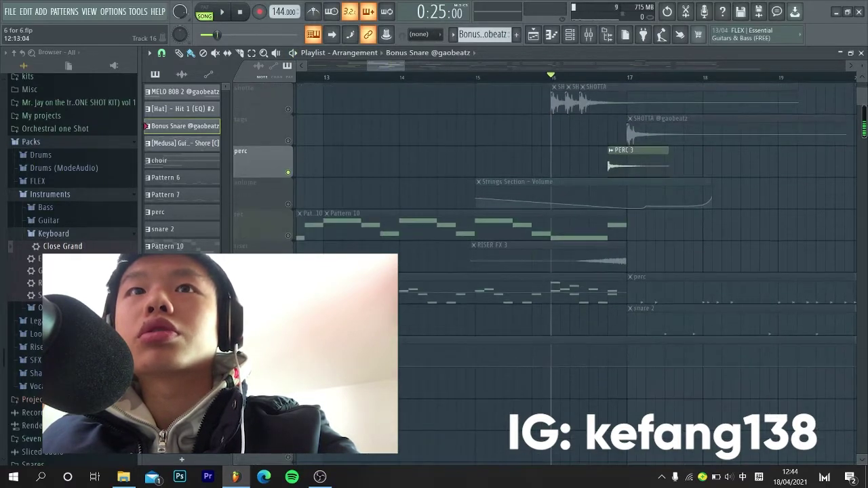
key("space")
scroll(674, 213, "down", 2)
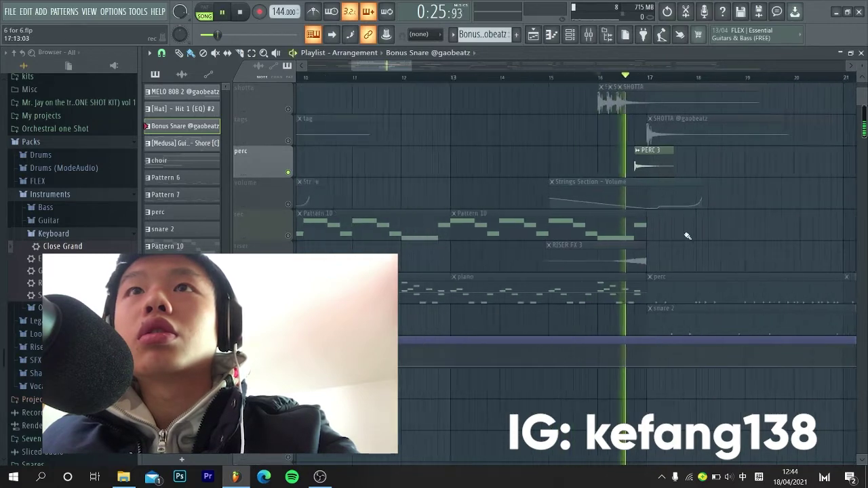
key("space")
Stop playback, find the PERC 3 sample in the SPACEMAN kit's PERCS & FX folder and preview it.
scroll(708, 273, "up", 3)
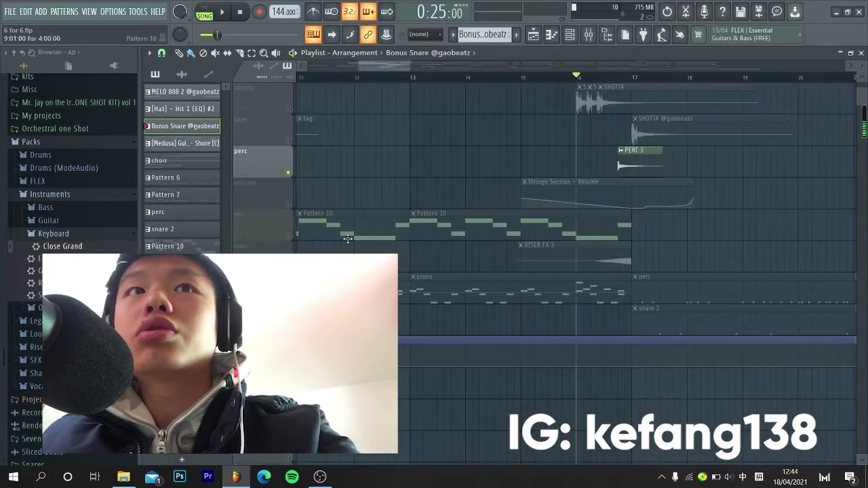
scroll(84, 434, "down", 3)
scroll(84, 434, "down", 3)
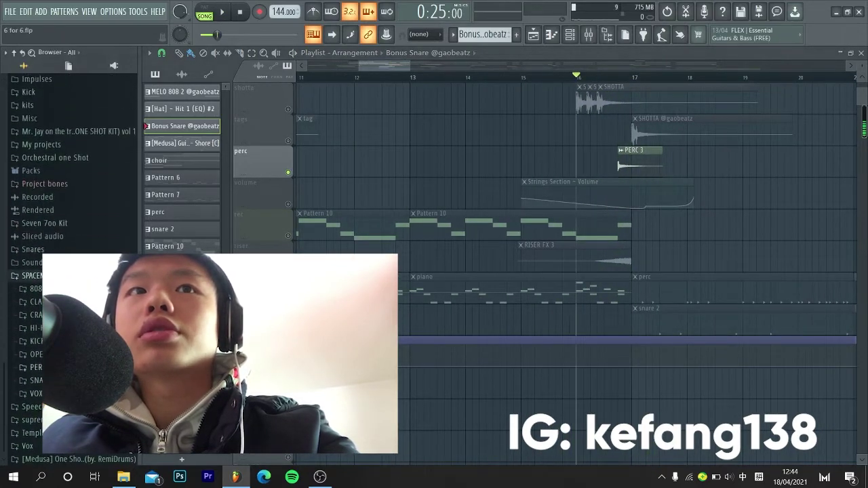
left_click(61, 366)
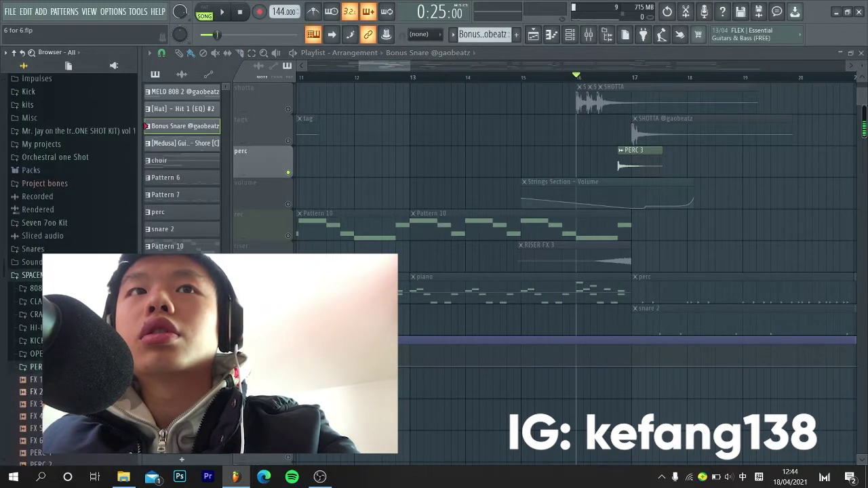
scroll(61, 367, "down", 4)
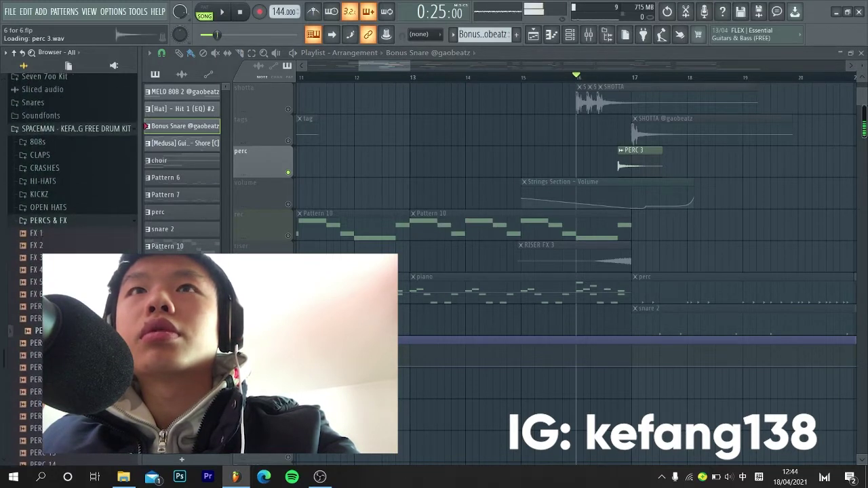
Open the PERC 3 clip's sampler settings from the arrangement, inspect them and close them.
double_click(623, 163)
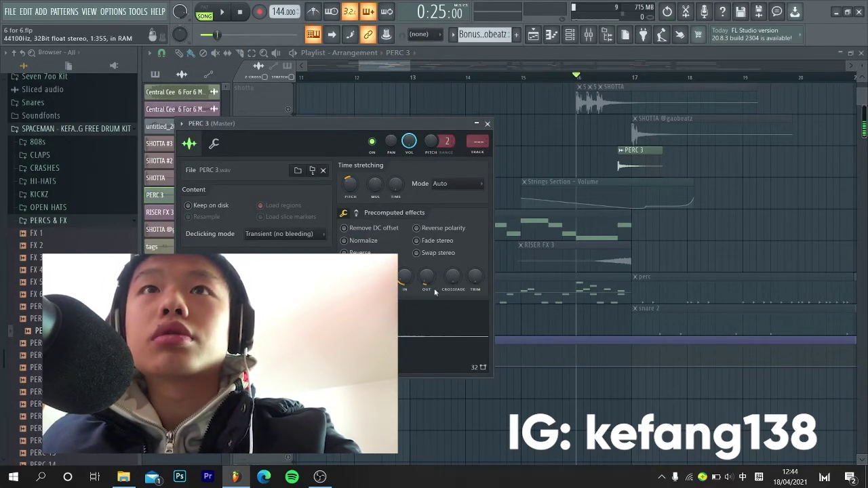
left_click(487, 123)
Solo the riser track, play the RISER FX 3 clip from bar 16 and stop playback.
scroll(691, 244, "up", 1)
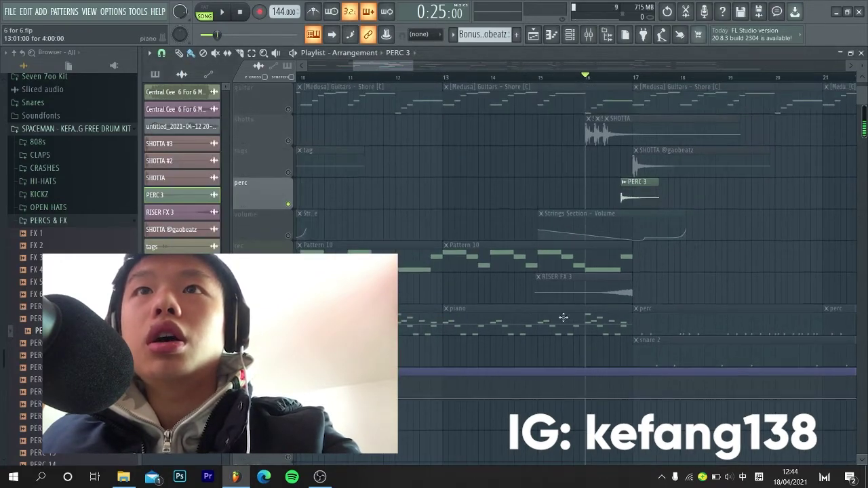
right_click(288, 299)
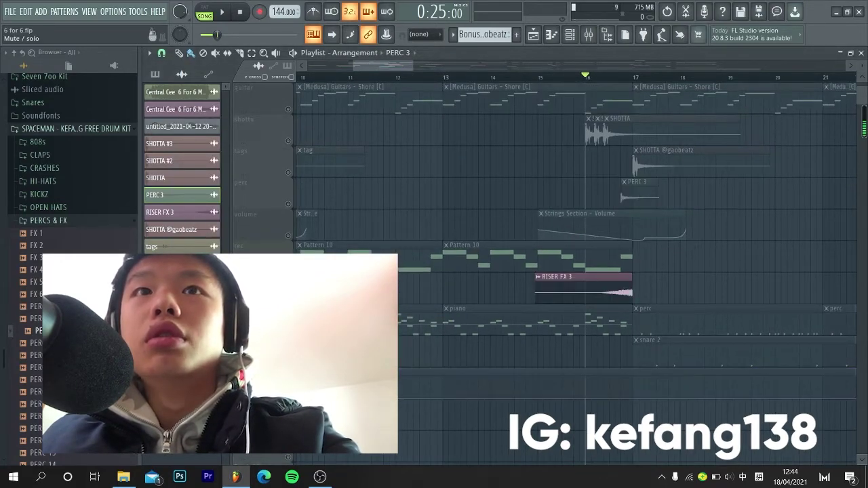
key("space")
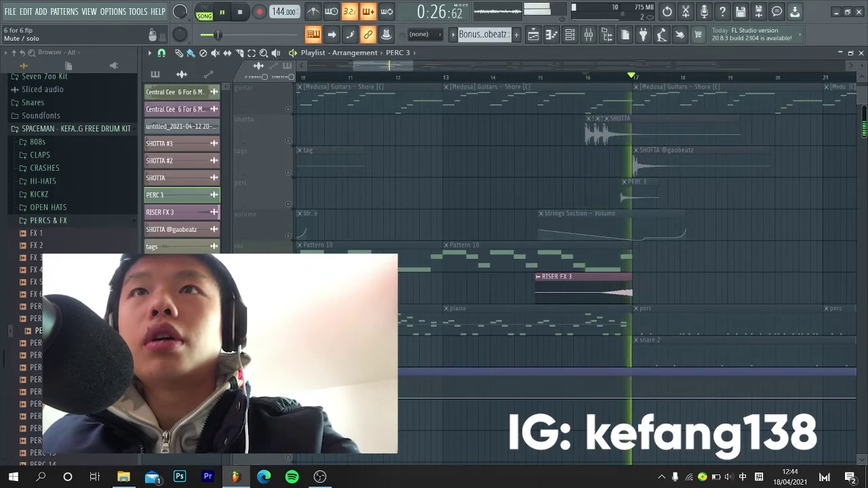
key("space")
Solo the 808 track and place the playback position at bar 17, where Pattern 6 starts.
scroll(682, 258, "up", 4)
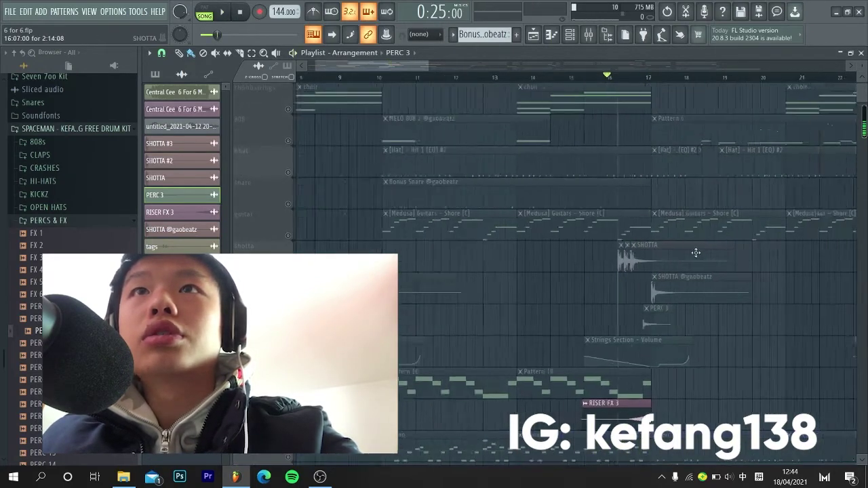
scroll(696, 253, "up", 2)
scroll(684, 310, "down", 2)
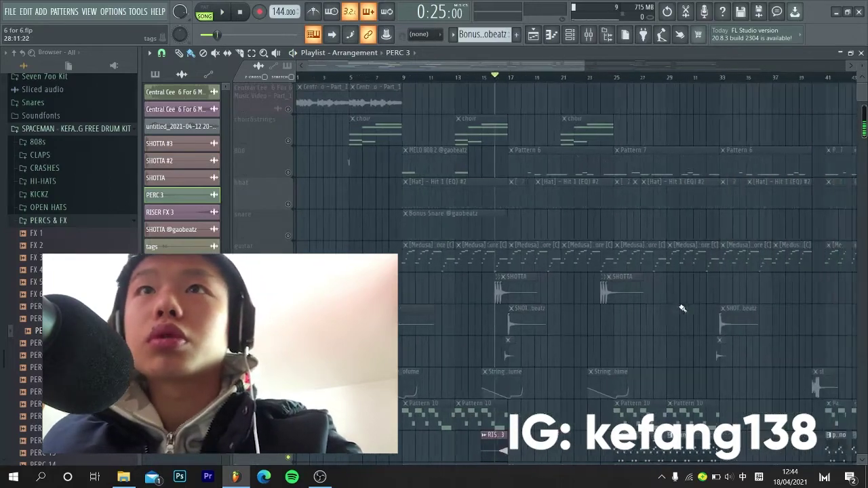
right_click(289, 173)
scroll(390, 151, "up", 2)
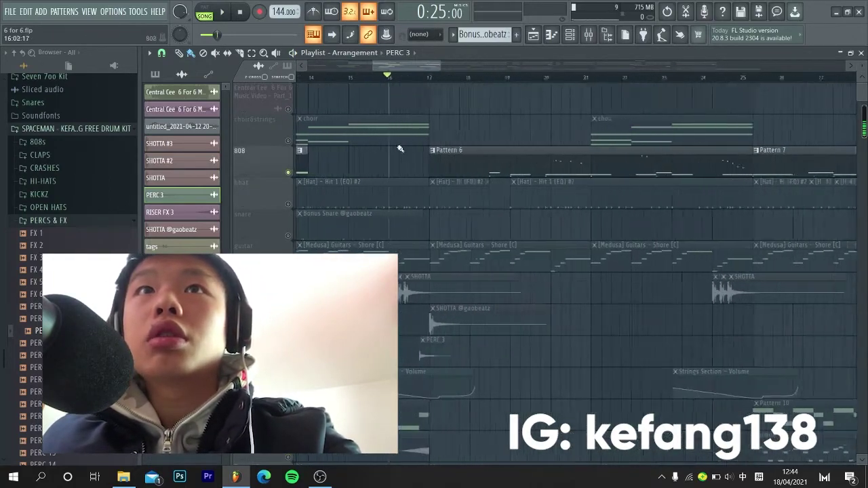
left_click(442, 79)
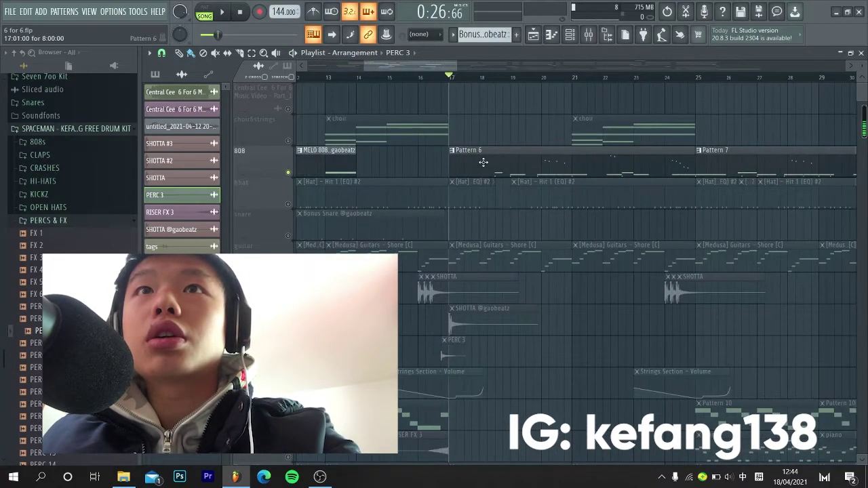
Play Pattern 6 from bar 17 and show its MELO 808 1 notes in the piano roll in place of the KICK 1 MELO notes.
double_click(482, 162)
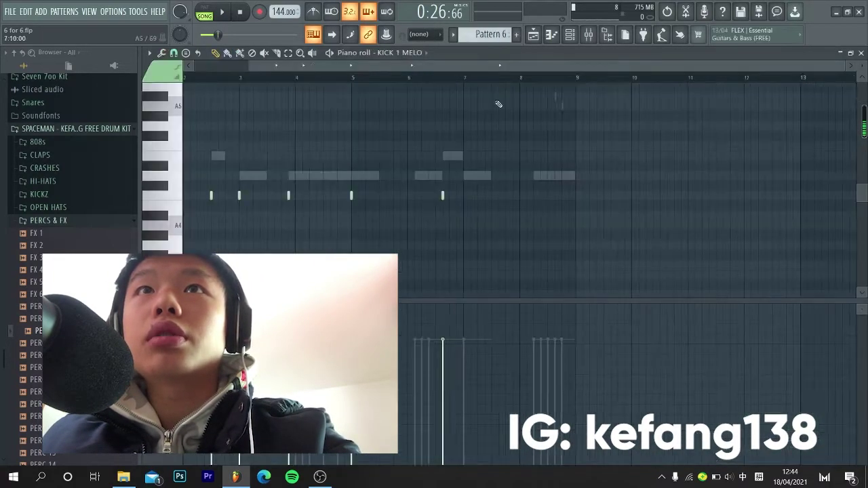
left_click(205, 11)
key("space")
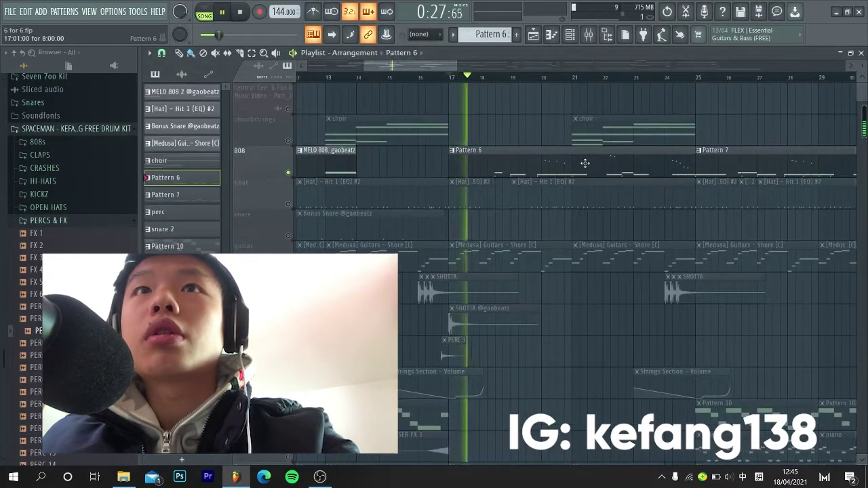
double_click(472, 207)
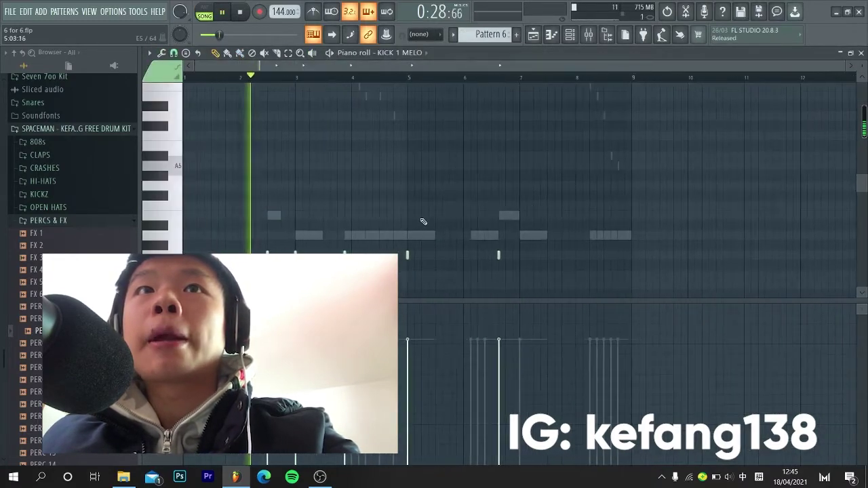
scroll(502, 213, "up", 2)
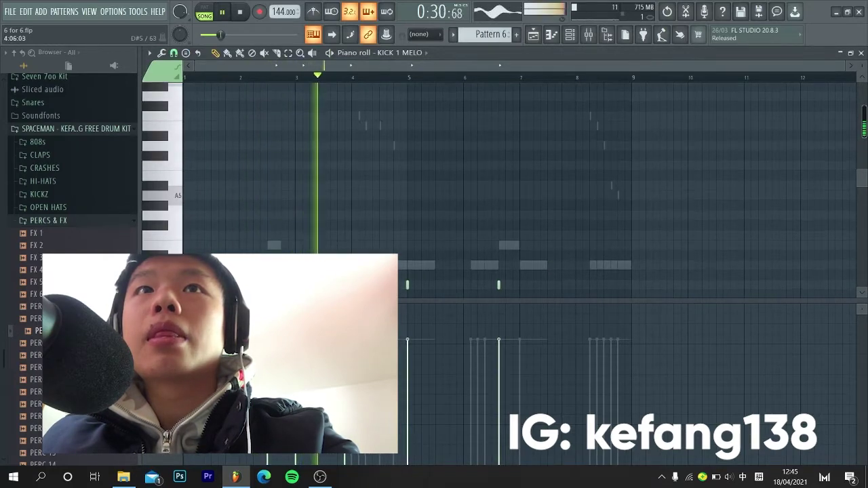
scroll(378, 252, "up", 1)
scroll(426, 217, "down", 1)
right_click(396, 265)
right_click(396, 265)
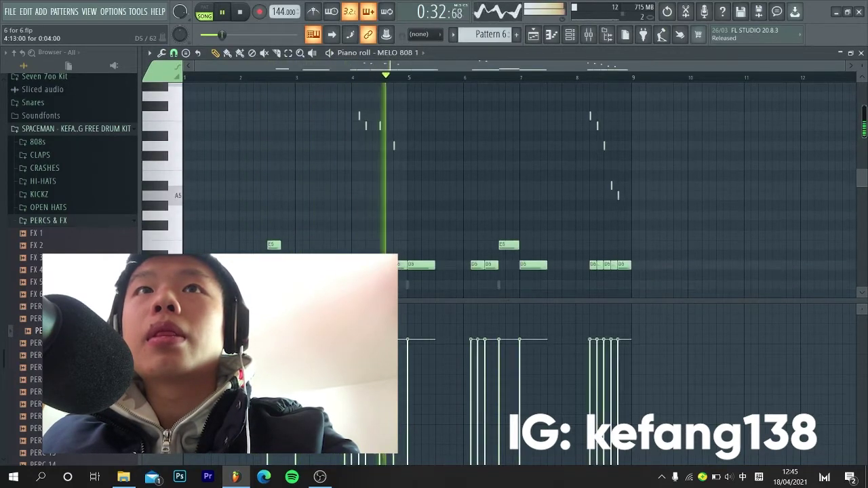
Follow the MELO 808 1 notes and their slide notes through bars 4 to 7 while the pattern plays.
scroll(391, 264, "up", 3)
scroll(468, 267, "up", 5)
scroll(478, 266, "down", 3)
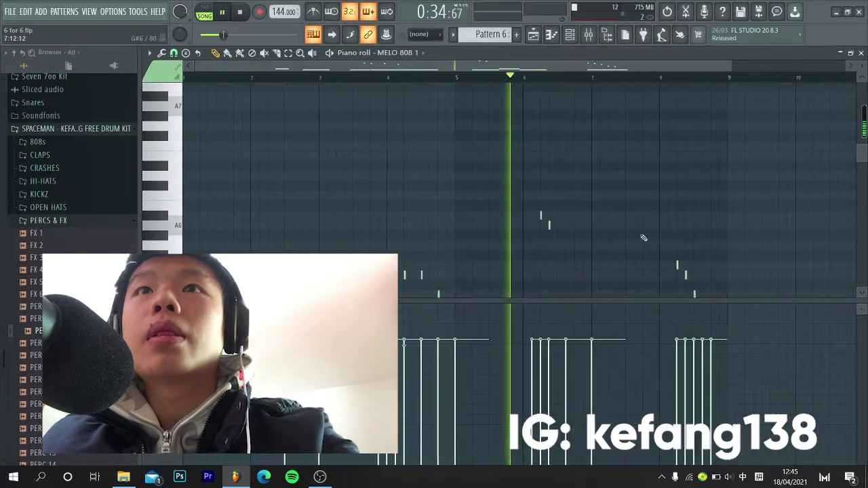
scroll(661, 235, "down", 6)
scroll(749, 236, "up", 3)
scroll(698, 264, "up", 4)
scroll(706, 264, "down", 2)
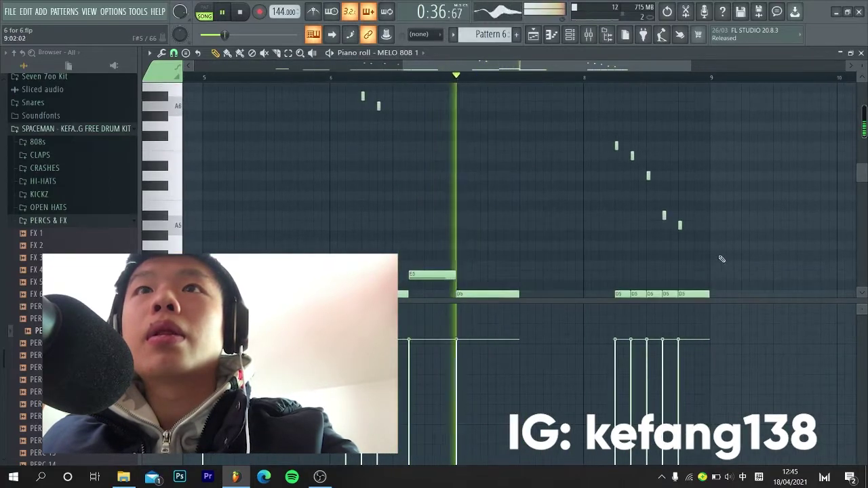
Follow the last run of 808 slide notes in bar 8 of the pattern and stop playback.
scroll(729, 257, "down", 2)
scroll(734, 258, "up", 3)
scroll(678, 271, "up", 2)
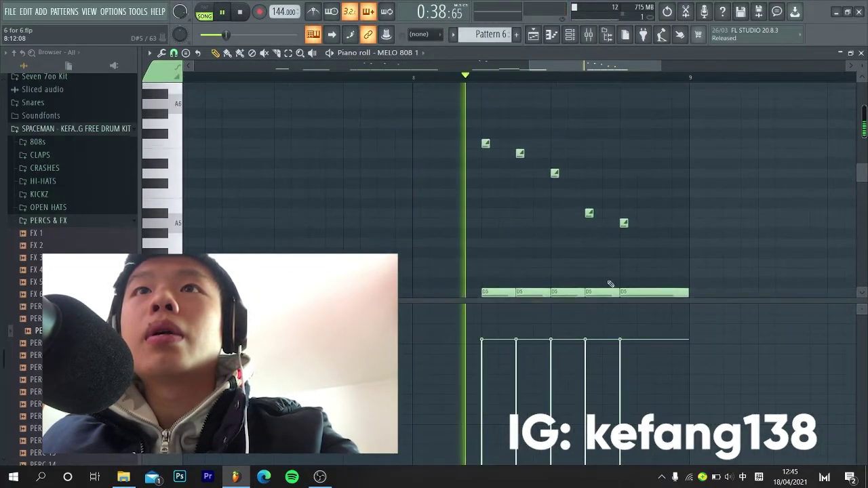
scroll(607, 283, "up", 4)
scroll(607, 281, "up", 1)
scroll(609, 275, "down", 3)
key("space")
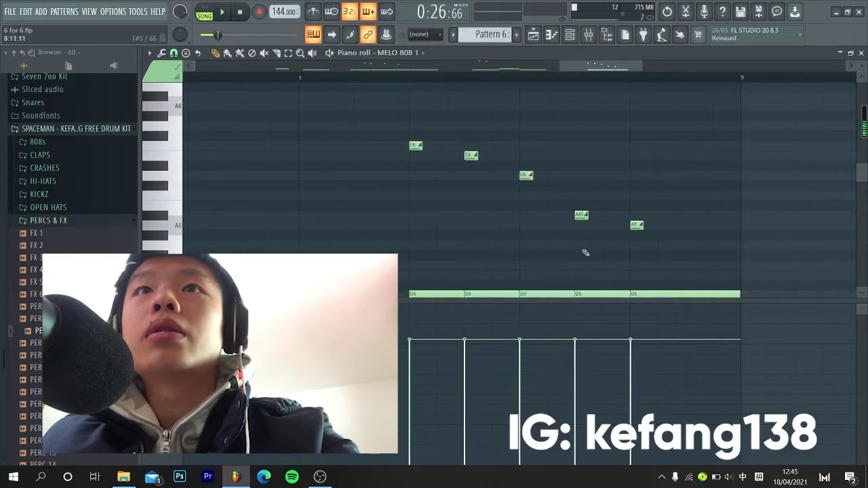
Examine the pitches and spacing of the descending slide notes in bar 8 from F6 to A5.
scroll(570, 244, "down", 1)
scroll(501, 234, "up", 2)
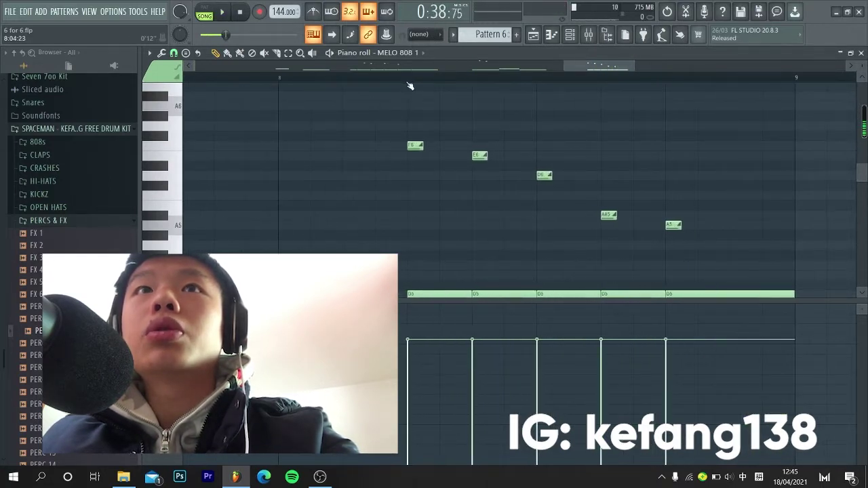
scroll(428, 192, "down", 1)
scroll(607, 255, "up", 3)
mouse_move(536, 215)
left_mouse_down()
mouse_move(537, 206)
mouse_move(537, 217)
left_mouse_up()
scroll(536, 217, "down", 3)
scroll(573, 279, "up", 2)
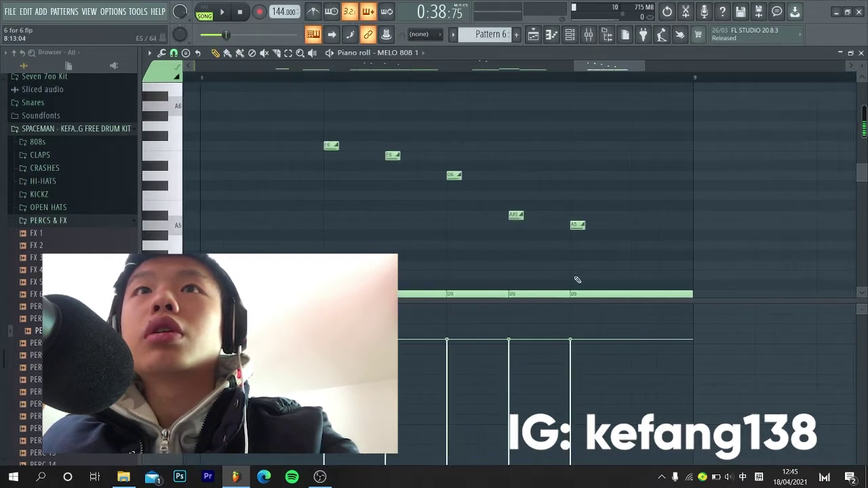
scroll(499, 274, "down", 1)
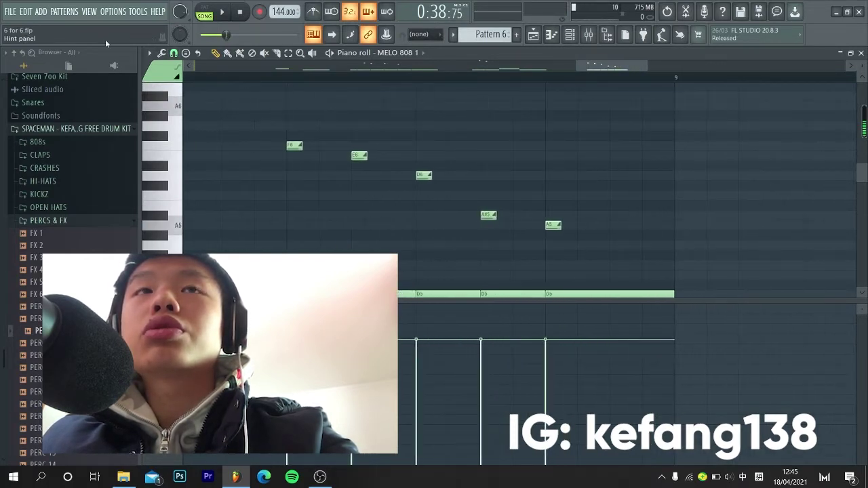
Open and close the piano roll options, and examine the A#5 slide note in bar 8.
left_click(152, 53)
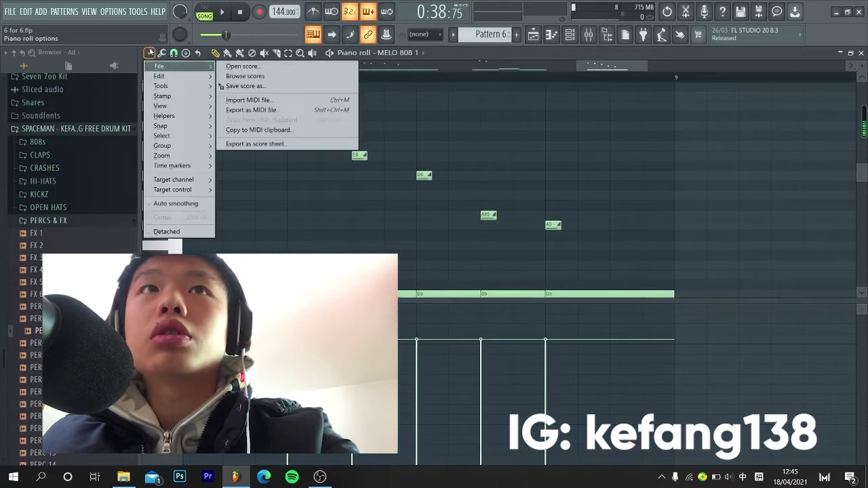
left_click(154, 52)
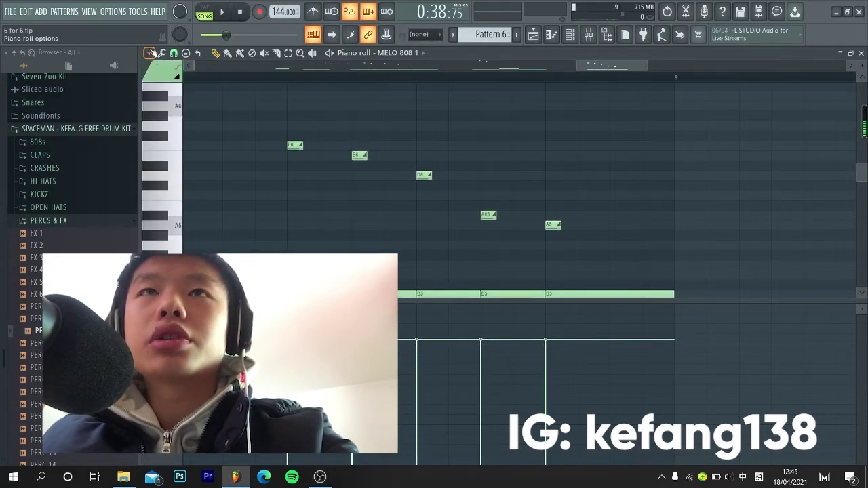
scroll(474, 272, "up", 2)
scroll(475, 268, "down", 2)
scroll(479, 248, "up", 2)
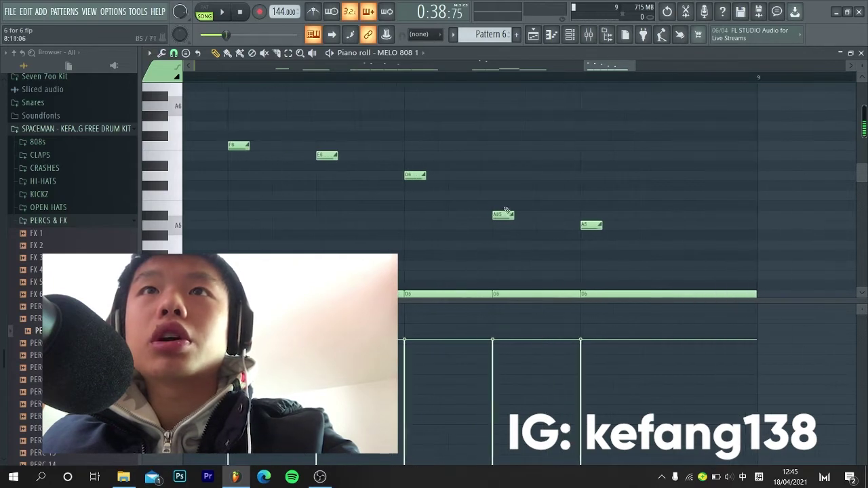
scroll(502, 215, "down", 1)
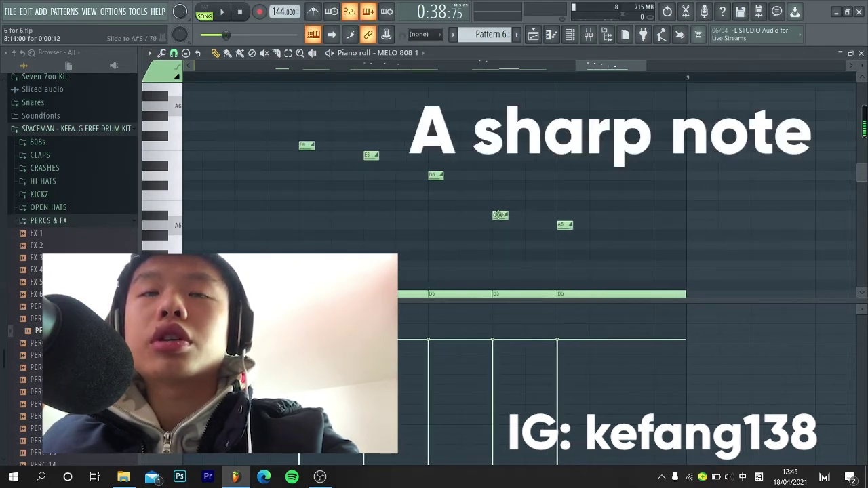
View the piano roll's scale highlighting choices for root note and scale, and close them without choosing one.
left_click(148, 54)
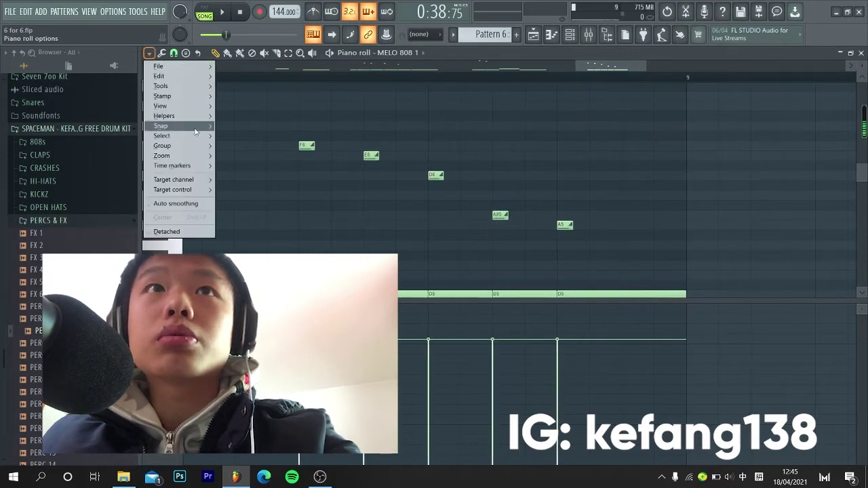
mouse_move(198, 119)
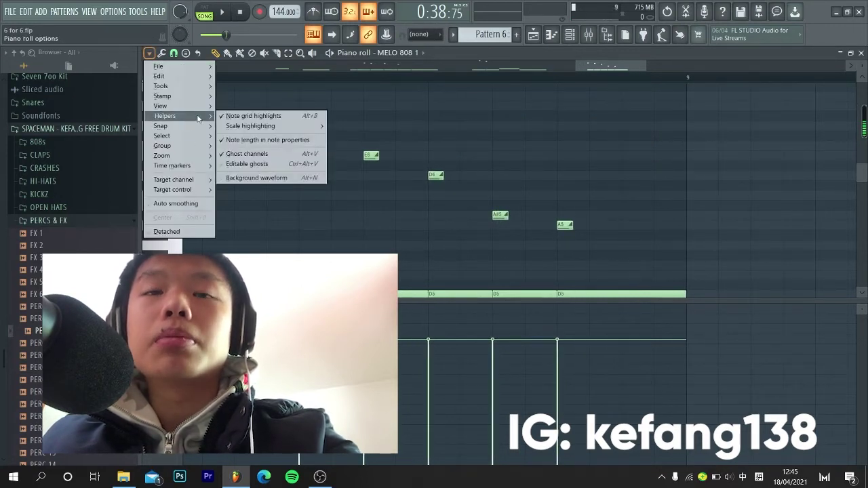
mouse_move(252, 126)
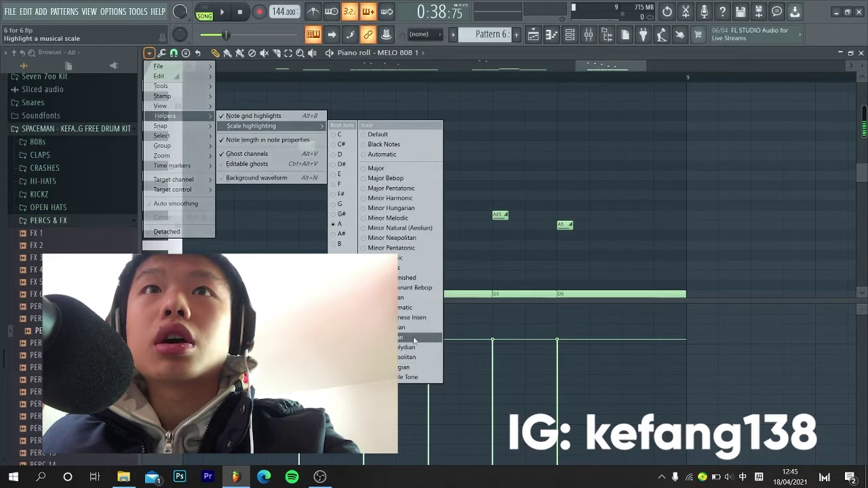
left_click(512, 265)
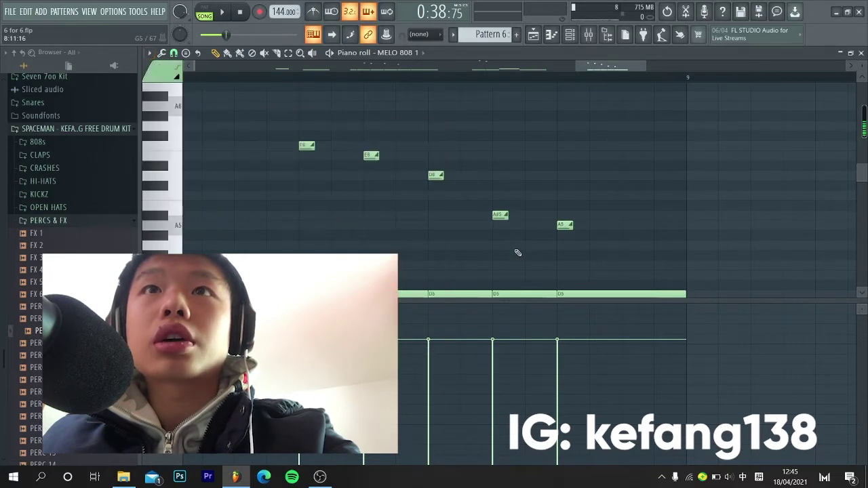
Compare the bar 8 slide notes with the row of D5 808 notes beneath them.
scroll(521, 253, "down", 2)
scroll(513, 274, "up", 2)
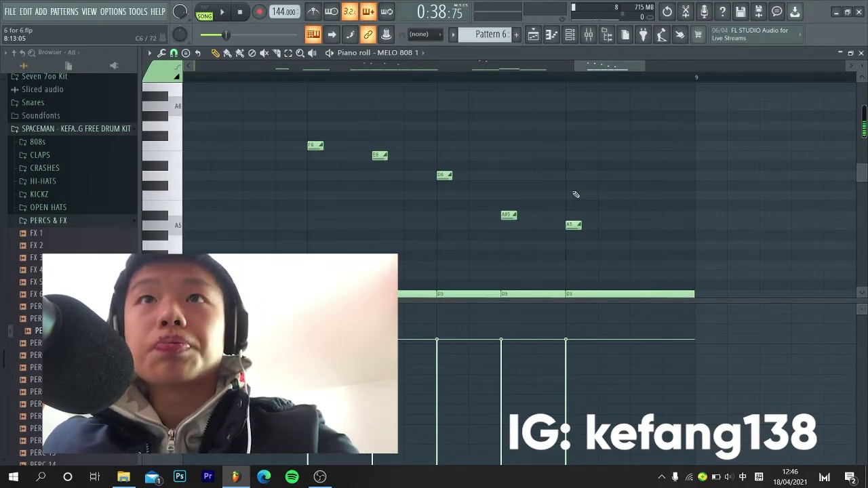
scroll(576, 195, "down", 2)
scroll(598, 264, "down", 2)
scroll(583, 273, "up", 3)
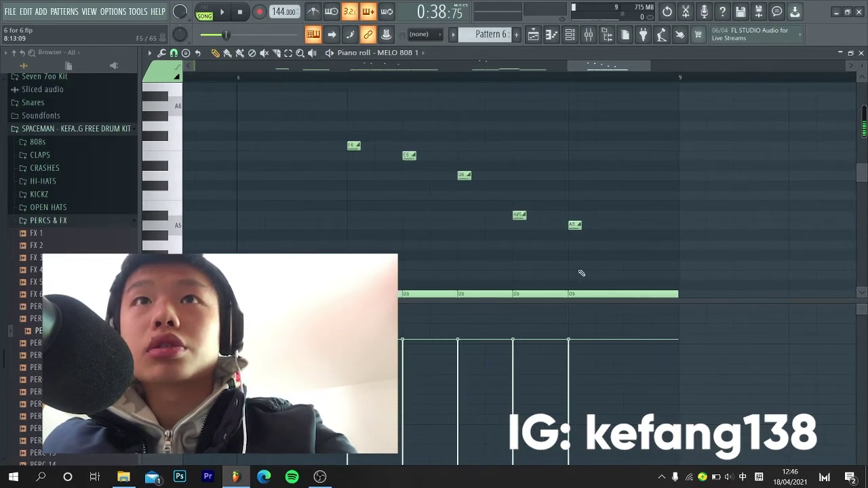
scroll(581, 273, "down", 3)
scroll(596, 240, "down", 3)
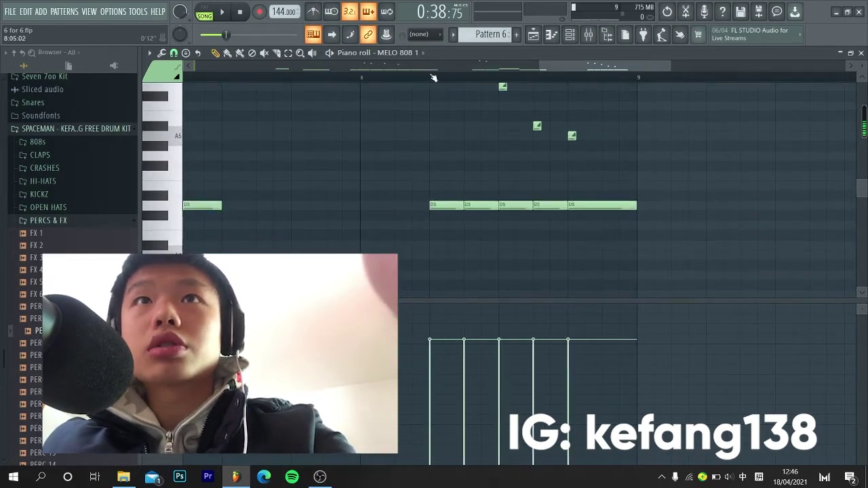
Play the bar 8 slide notes of the MELO 808 1 part and compare them with the notes beneath.
key("space")
scroll(489, 227, "up", 6)
key("space")
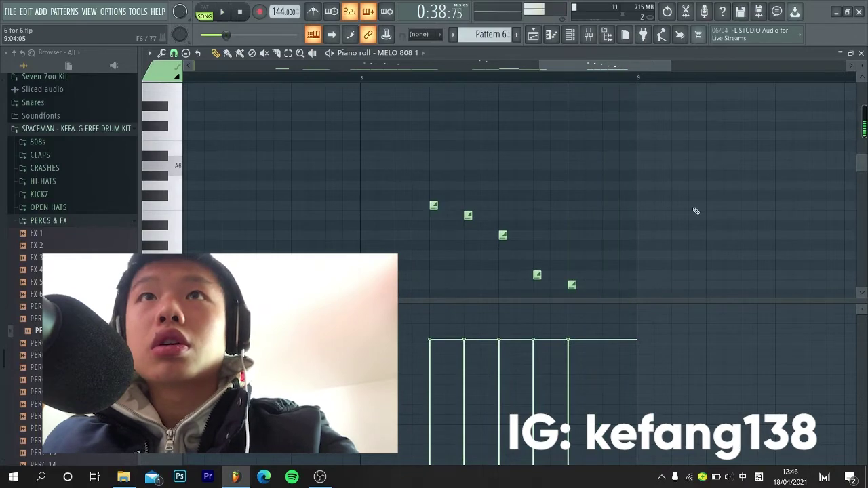
Save the project and compare the 808 slide notes in bars 4, 6 and 8 across the whole pattern.
scroll(685, 215, "down", 5)
scroll(678, 217, "down", 5)
scroll(717, 253, "down", 2)
scroll(675, 242, "up", 3)
key("ctrl+s")
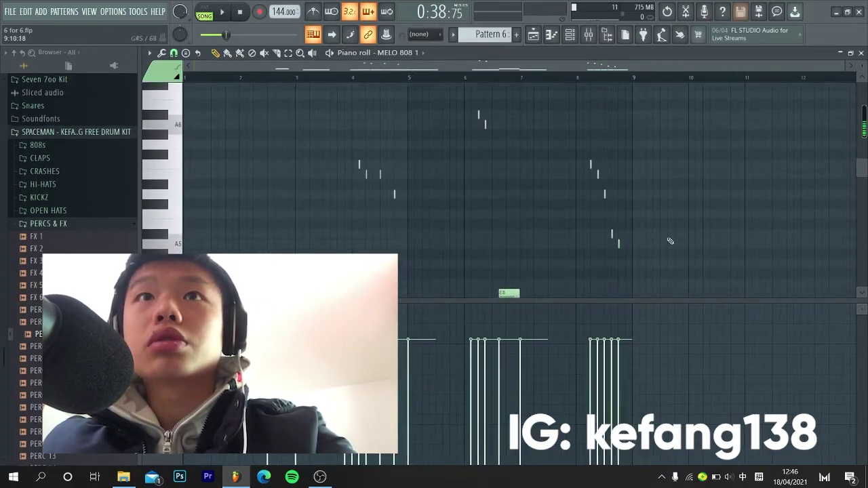
scroll(666, 130, "down", 2)
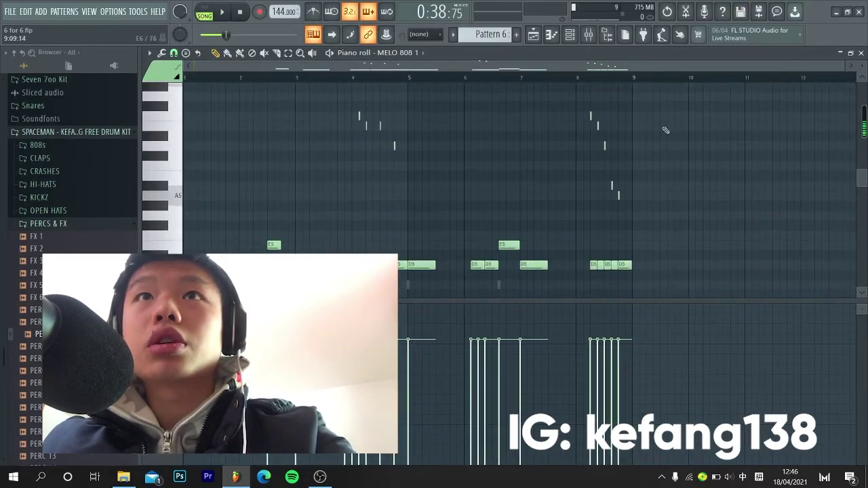
Return to the playlist and play the soloed perc track from bar 17.
left_click(534, 35)
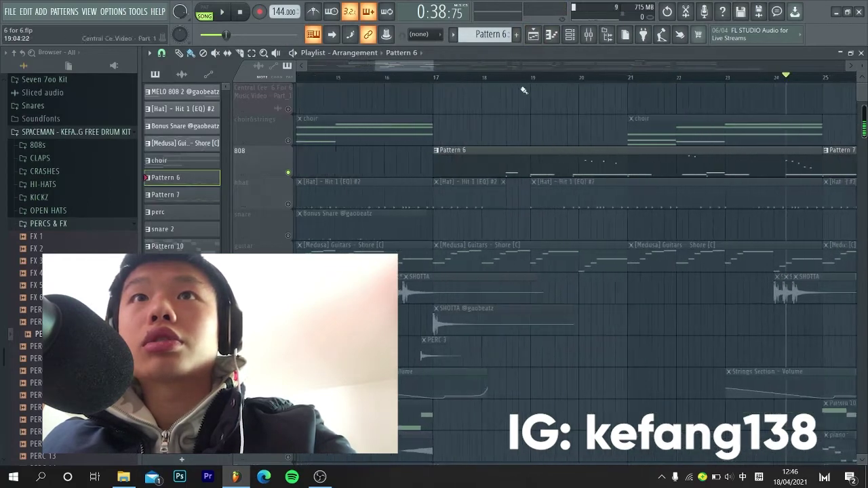
scroll(557, 204, "down", 3)
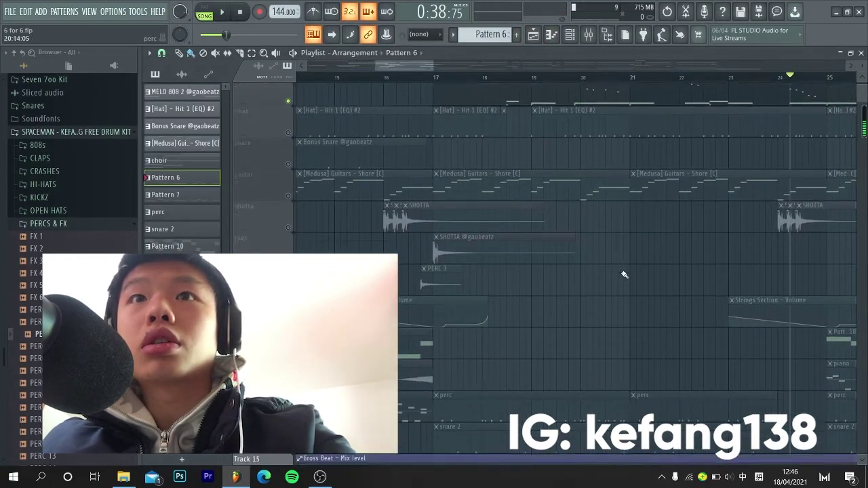
scroll(624, 274, "down", 3)
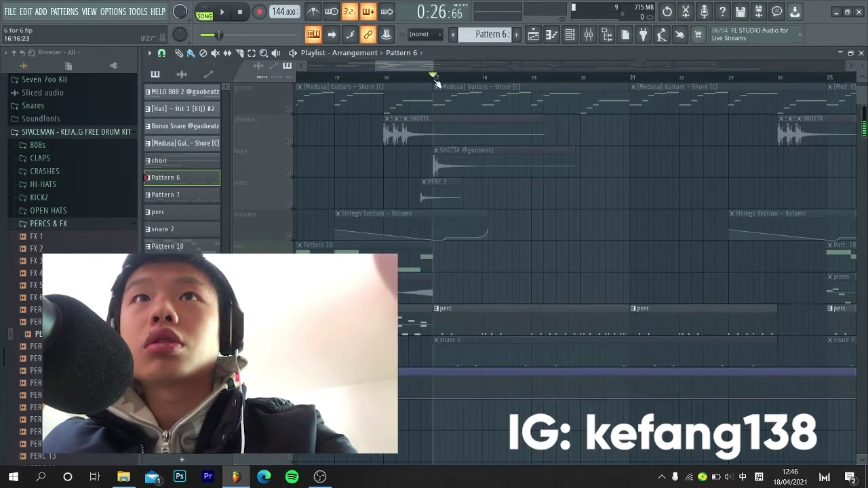
key("space")
scroll(509, 294, "up", 2)
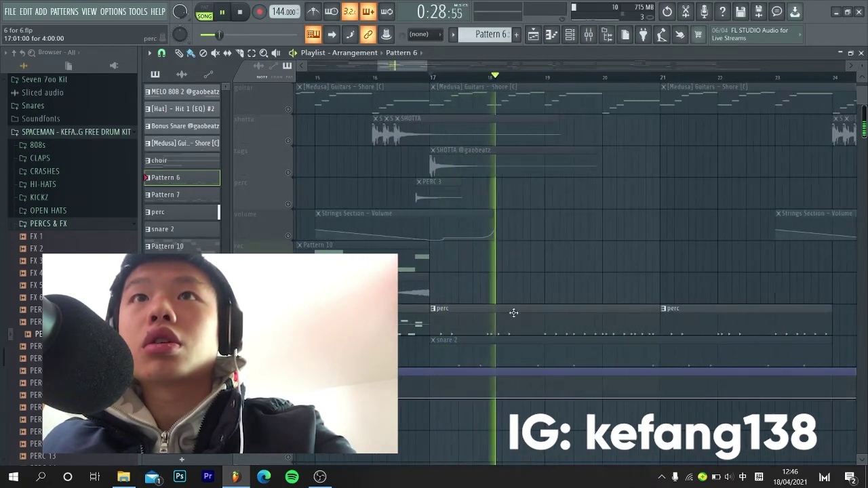
Examine the perc clip's YORK and HI-HAT 2 notes during playback, and return to the playlist.
double_click(538, 313)
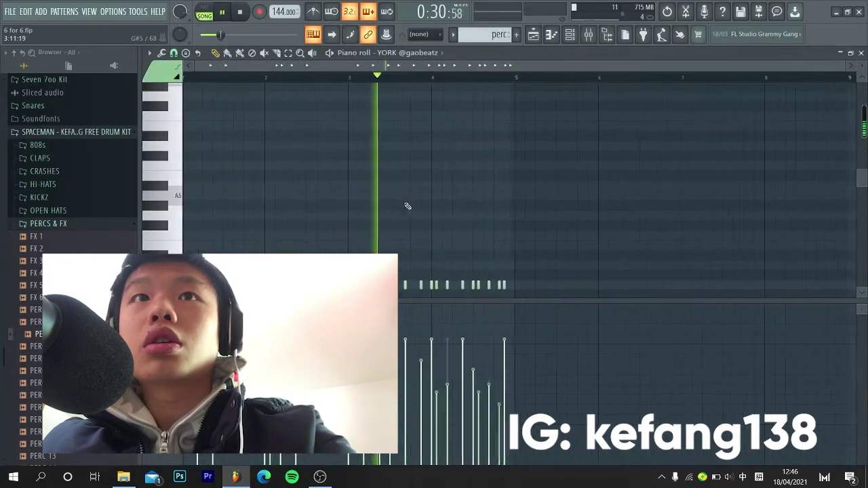
left_click(432, 53)
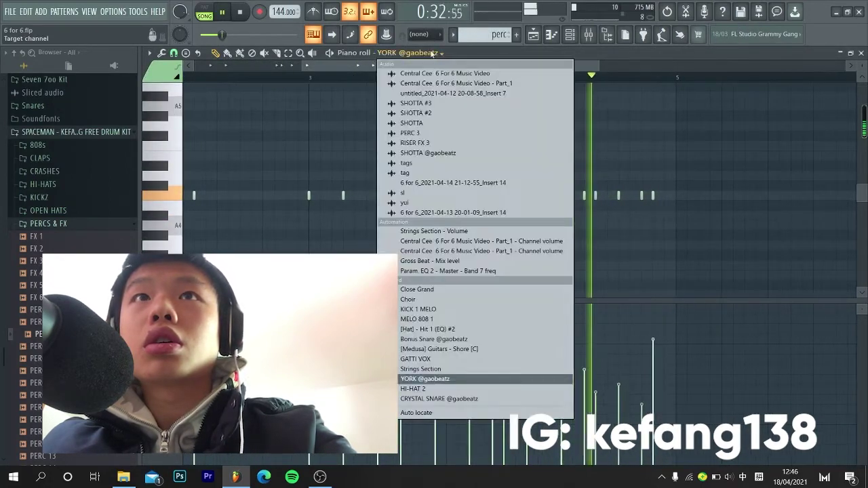
left_click(420, 388)
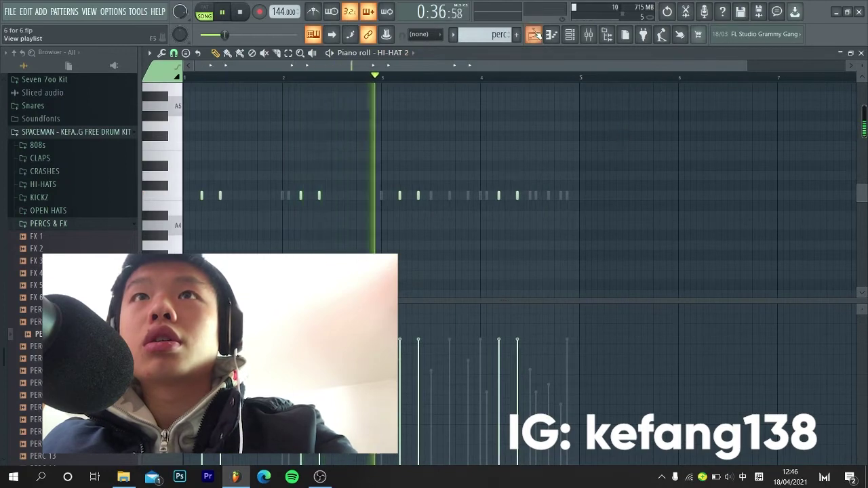
key("F5")
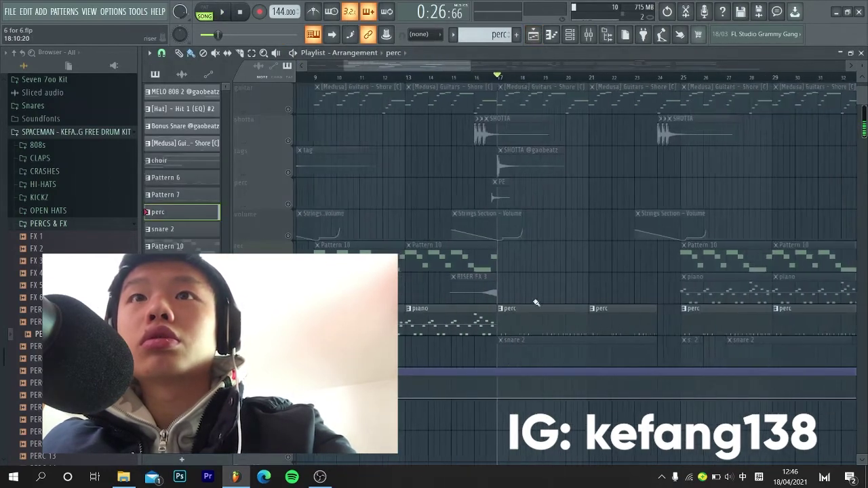
Play the snare 2 clip at bar 17 and examine its CRYSTAL SNARE note pattern.
scroll(536, 303, "up", 4)
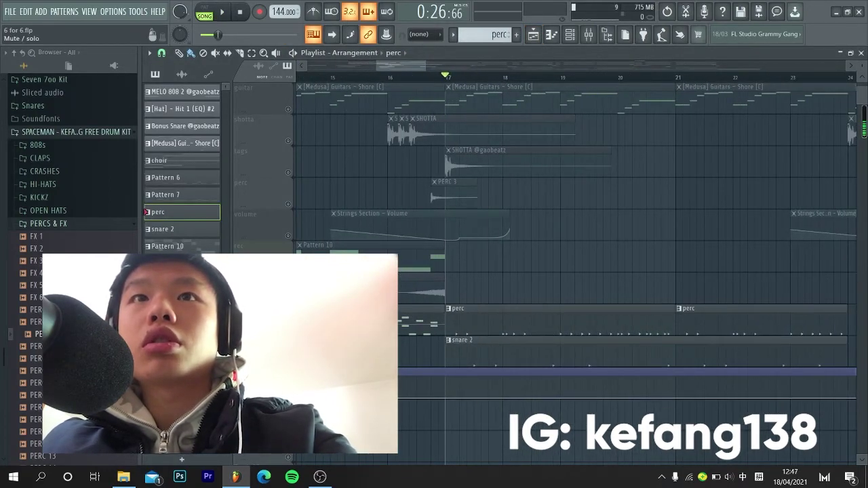
double_click(480, 347)
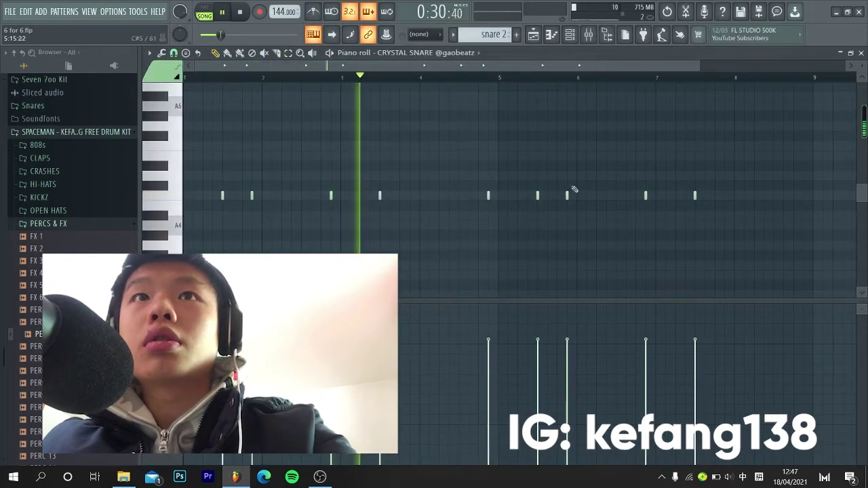
scroll(583, 180, "down", 1)
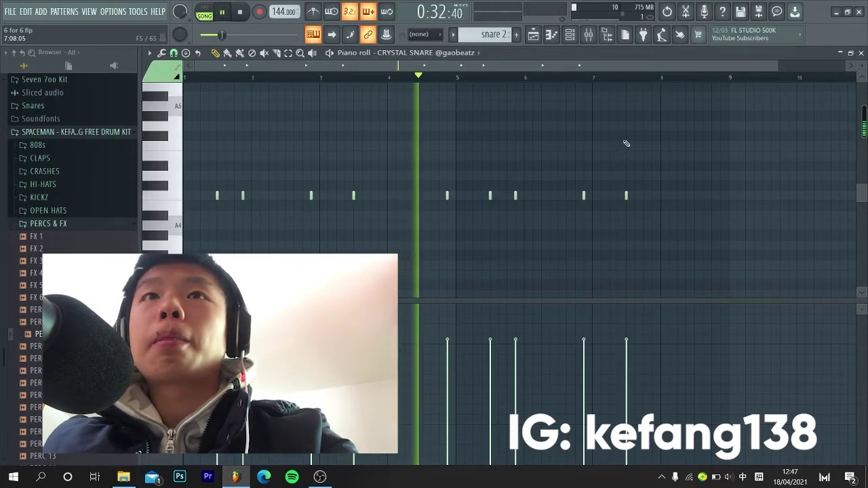
key("space")
Return to the playlist and set the playback position to bar 81, where the Central Cee 6 For 6 Music Video clips start.
left_click(550, 36)
scroll(724, 441, "up", 2)
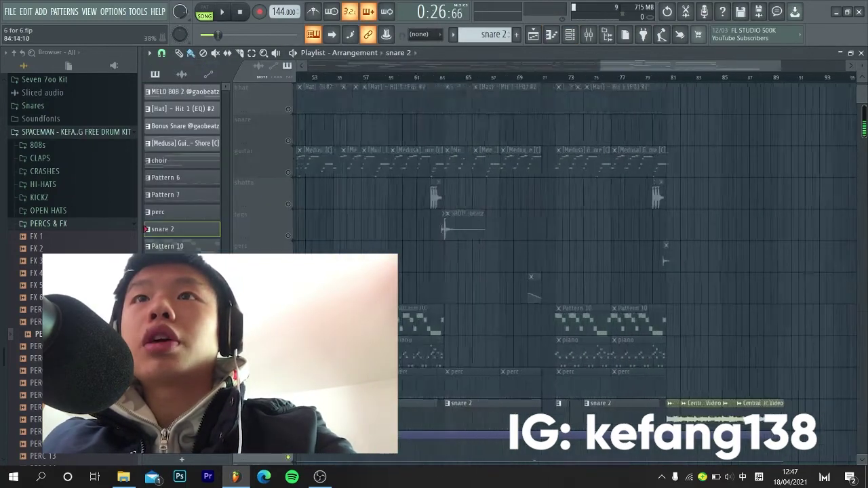
scroll(721, 437, "up", 4)
scroll(601, 364, "up", 3)
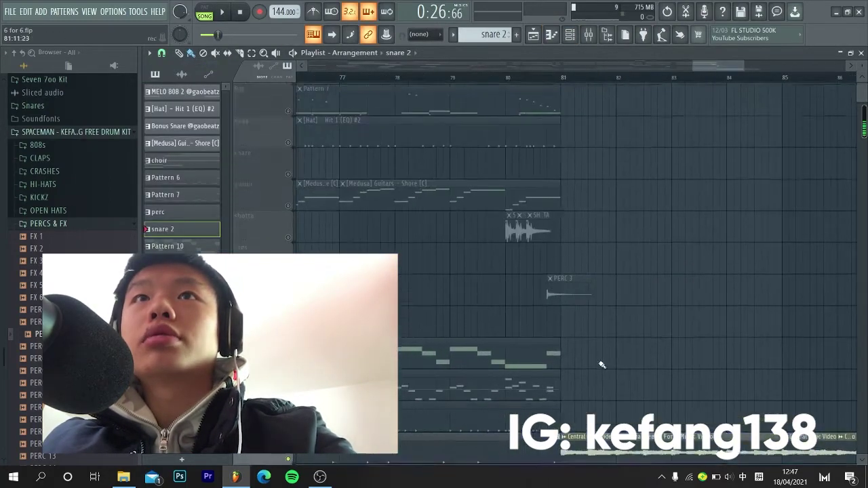
left_click(564, 82)
scroll(572, 329, "down", 5)
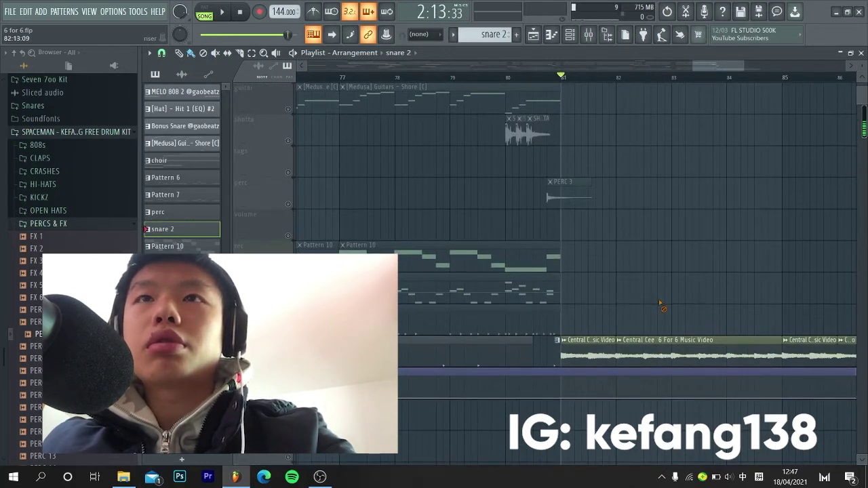
Play the sliced Central Cee 6 For 6 Music Video audio from bar 81.
scroll(658, 302, "up", 2)
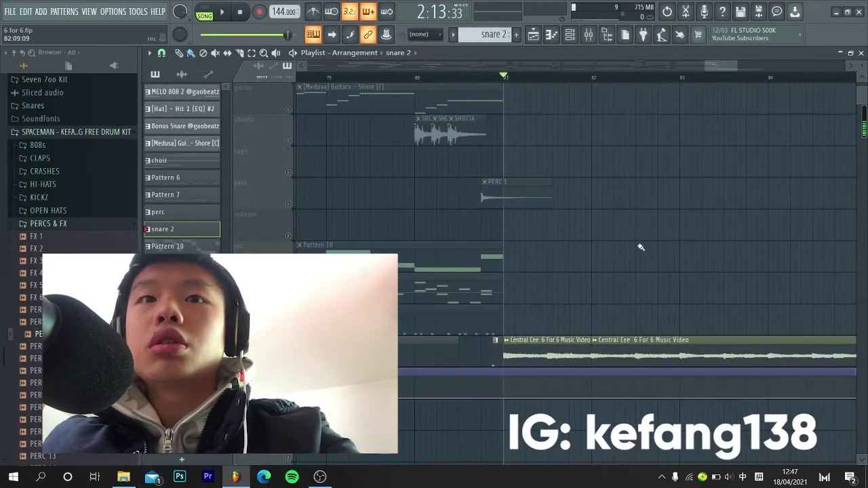
key("space")
scroll(649, 305, "down", 8)
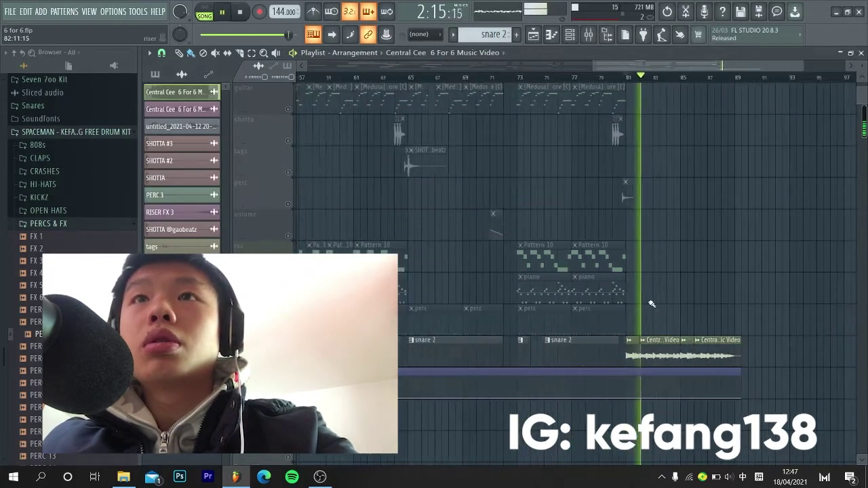
Remove the first Central Cee audio slice, extend the next clip back to bar 81, and play it.
scroll(651, 304, "up", 4)
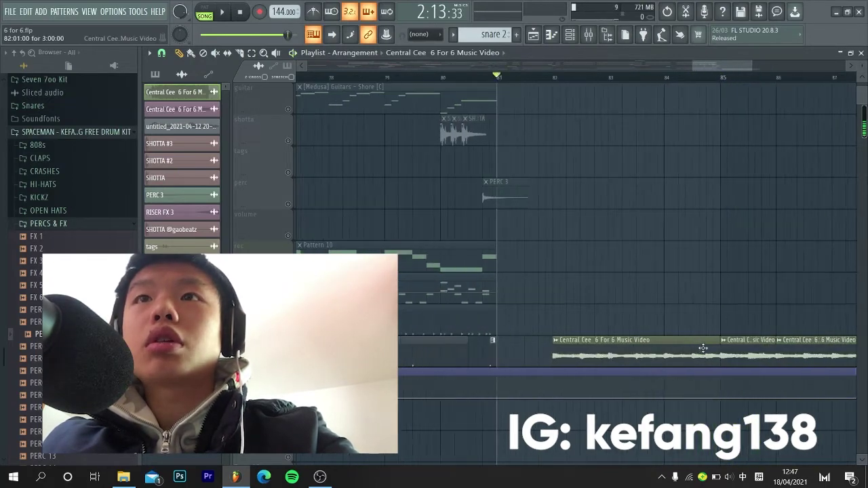
scroll(703, 348, "down", 1)
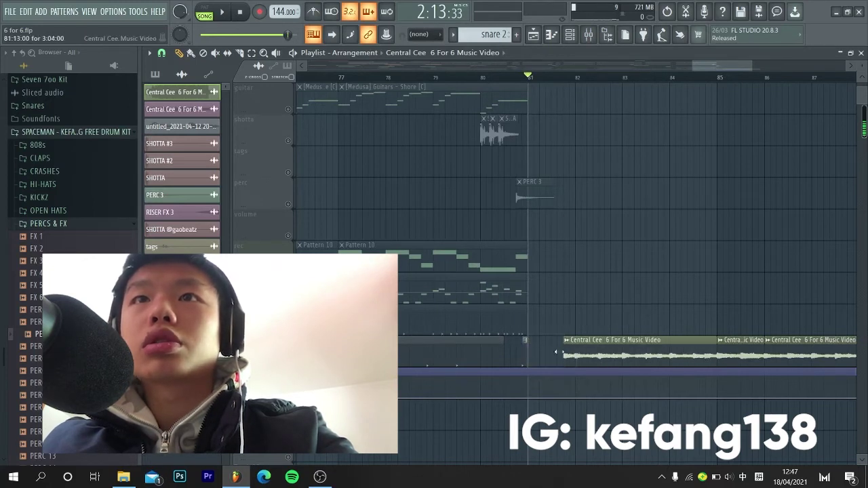
scroll(531, 369, "up", 3)
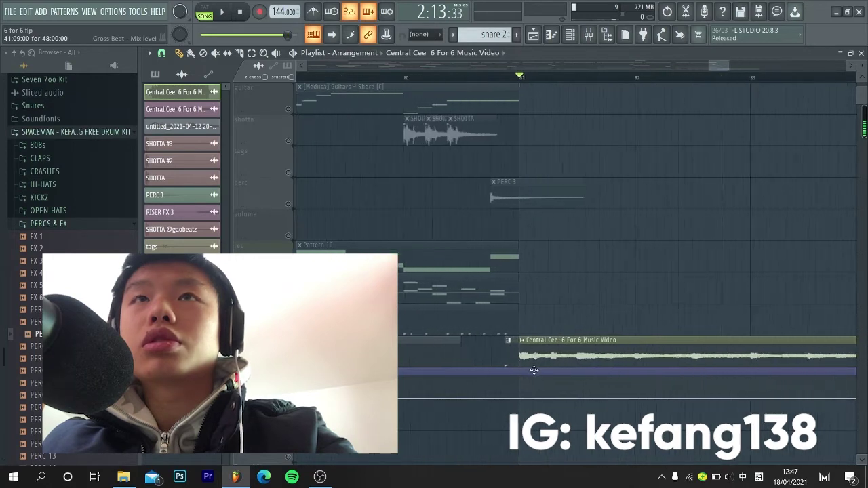
key("space")
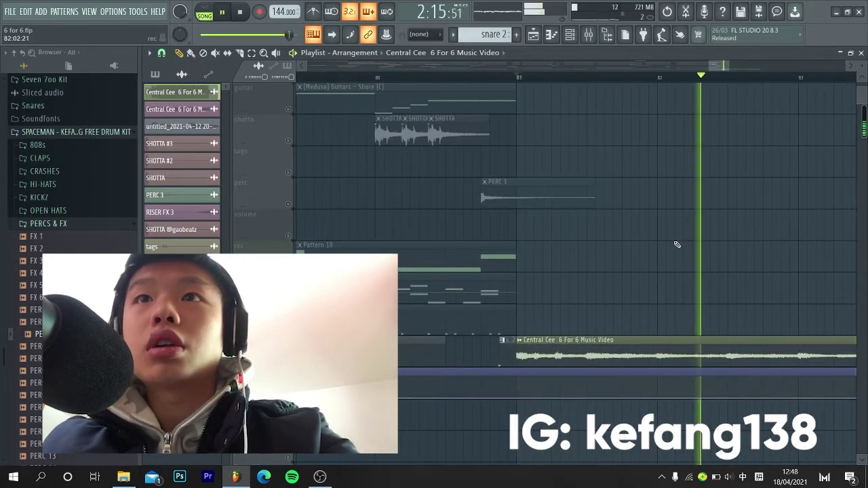
key("space")
Replay the extended Central Cee clip from bar 81, and restore the original first audio slice.
scroll(678, 248, "down", 2)
scroll(682, 264, "down", 3)
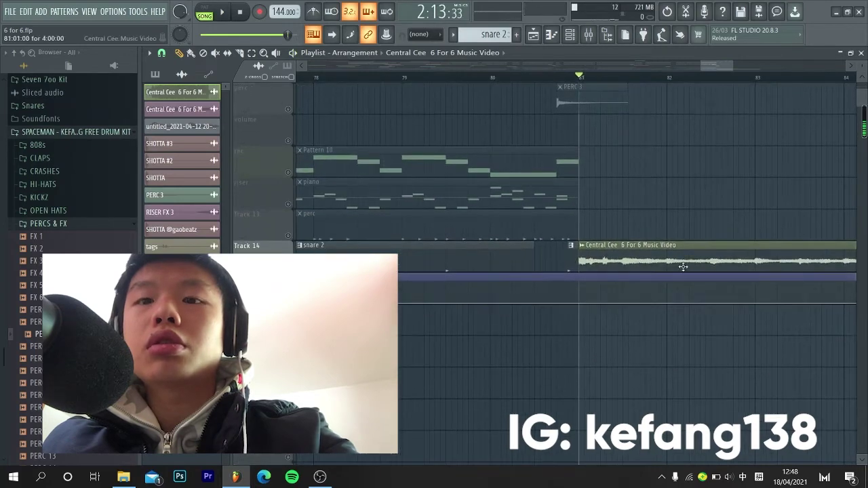
scroll(683, 266, "up", 4)
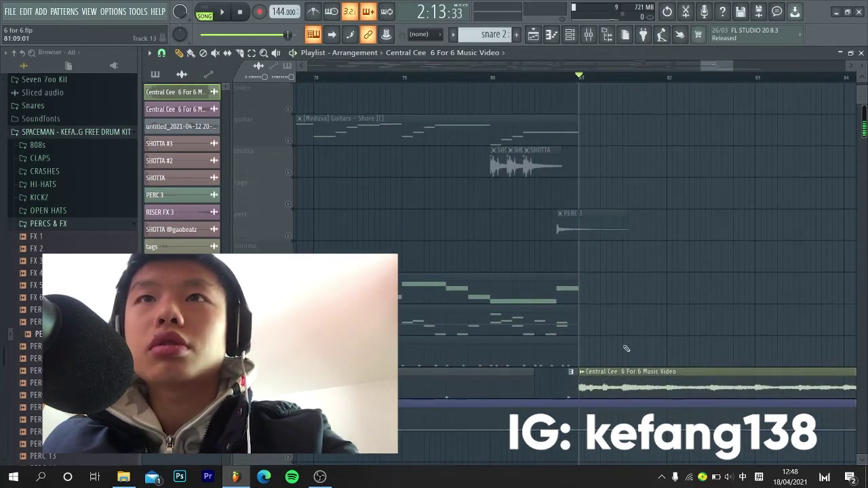
key("space")
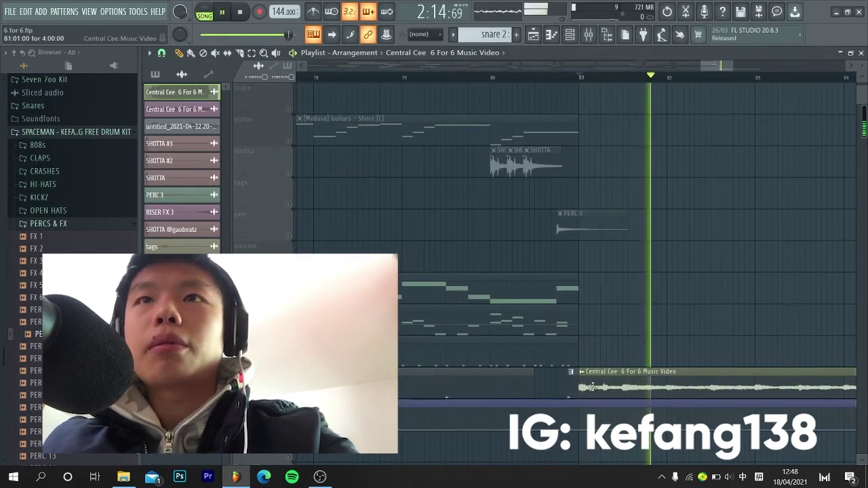
key("space")
scroll(587, 388, "down", 2)
scroll(587, 388, "down", 1)
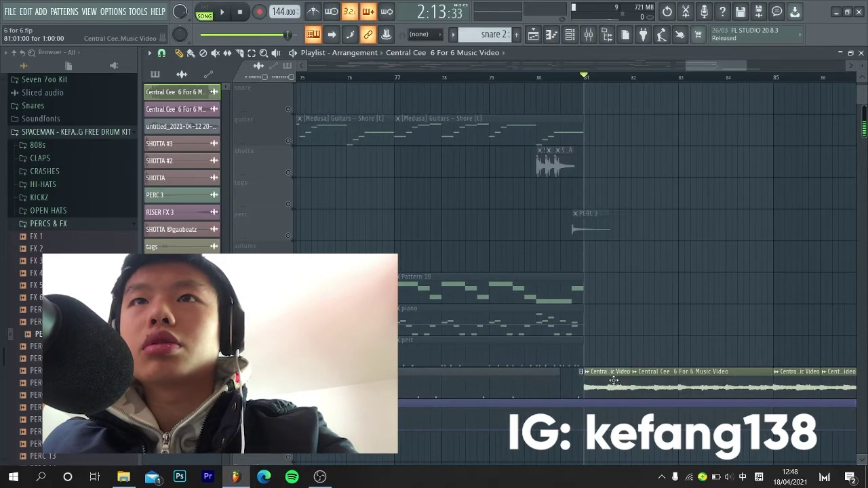
Play the restored Central Cee audio slices from bar 81 with the full arrangement in view.
right_click(644, 321, "ctrl")
scroll(821, 353, "up", 5)
key("space")
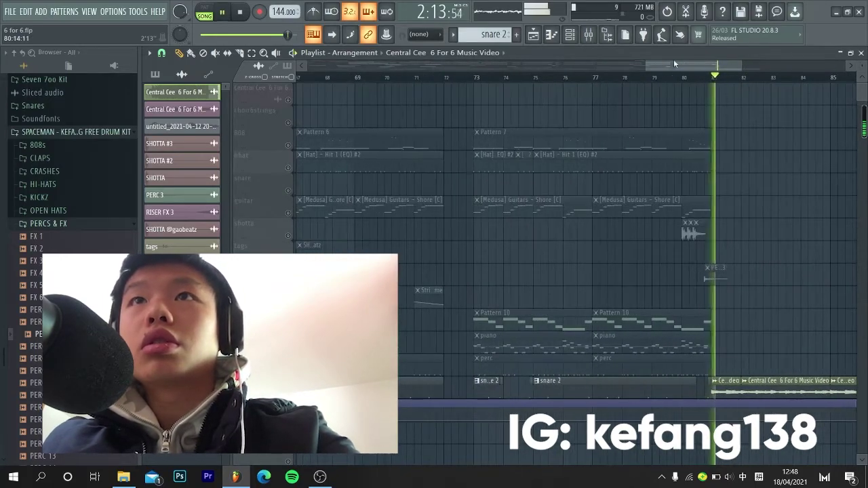
left_click_drag(683, 66, 710, 66)
scroll(713, 308, "down", 6)
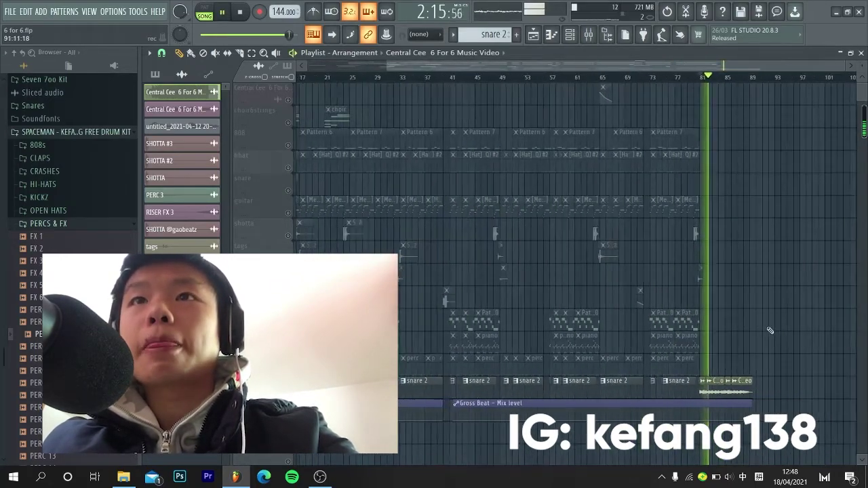
Turn all playlist tracks back on and stop playback of the closing audio section.
scroll(768, 359, "down", 3)
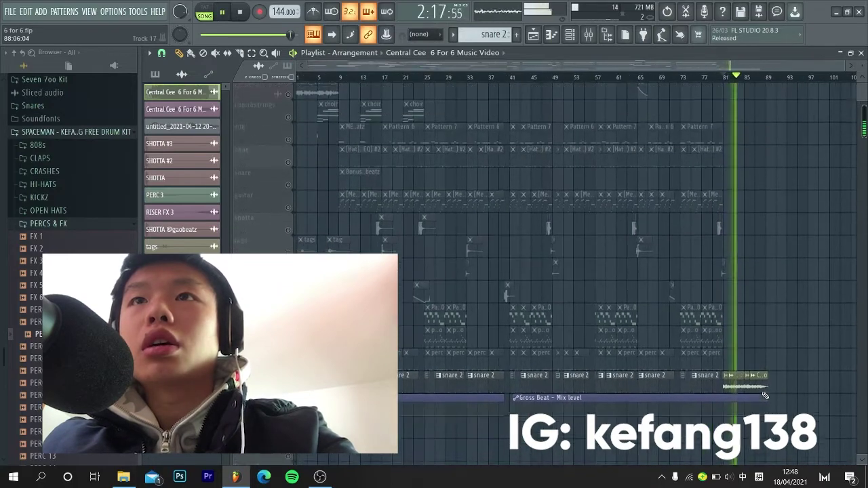
scroll(764, 393, "up", 1)
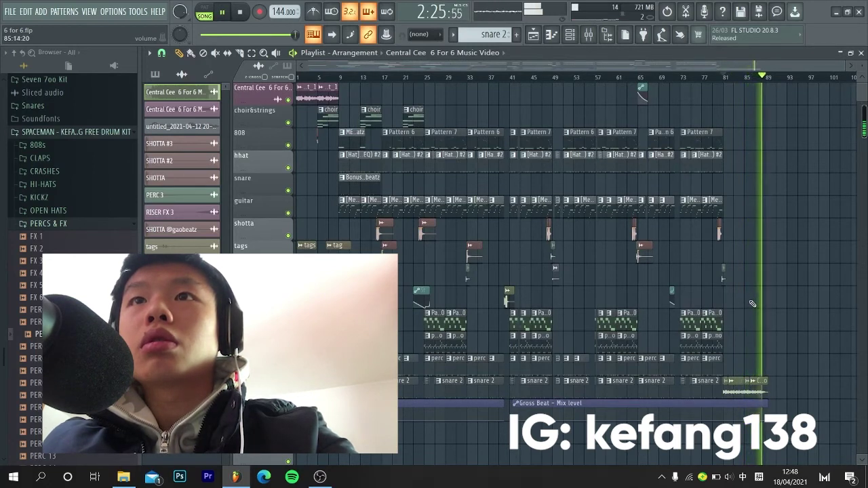
key("space")
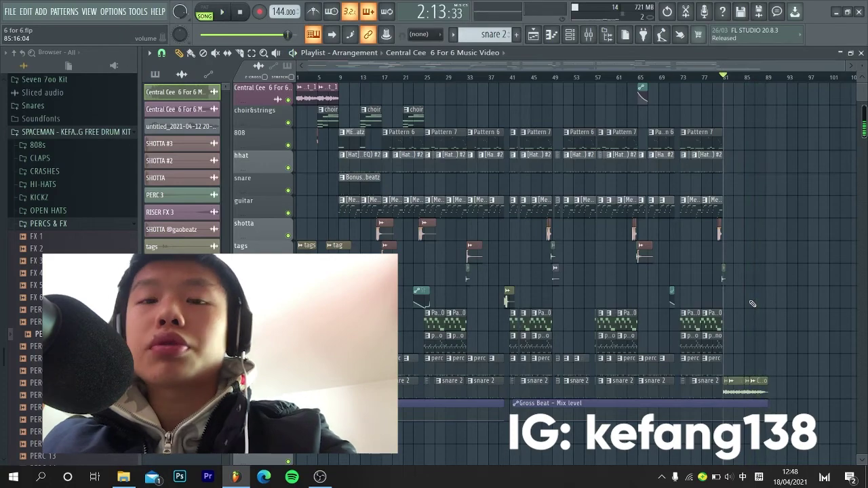